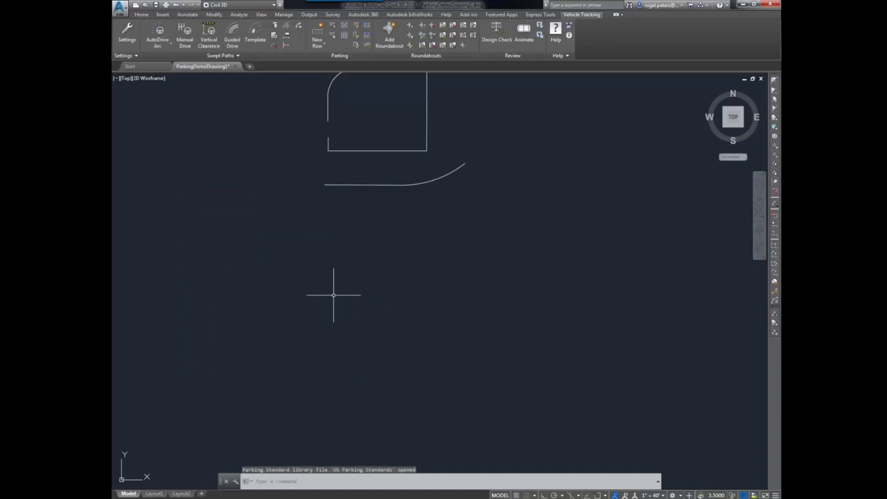
Step: Draw a two-segment parking row with 90° bays on both sides, running roughly horizontally and bending upward at the second segment
{"action": "left_click", "coordinate": [318, 33]}
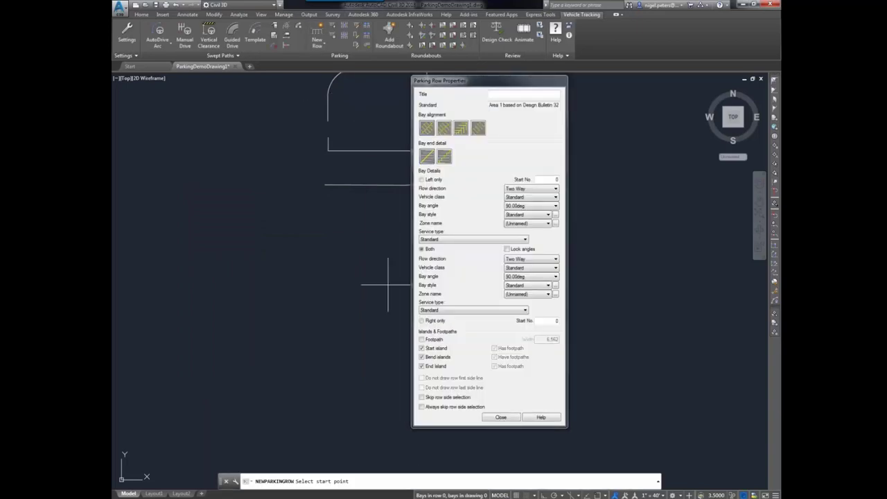
{"action": "left_click_drag", "start_coordinate": [481, 81], "coordinate": [248, 97]}
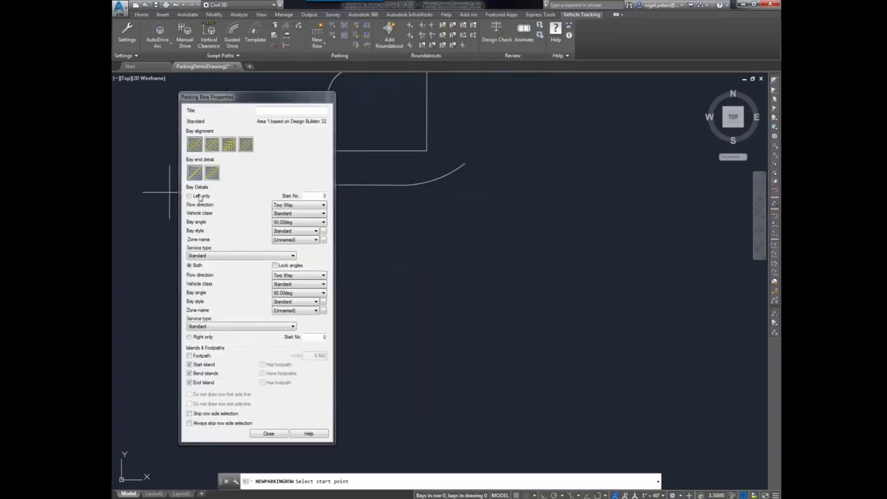
{"action": "left_click", "coordinate": [372, 310]}
{"action": "scroll", "coordinate": [407, 317], "scroll_direction": "up", "scroll_amount": 2}
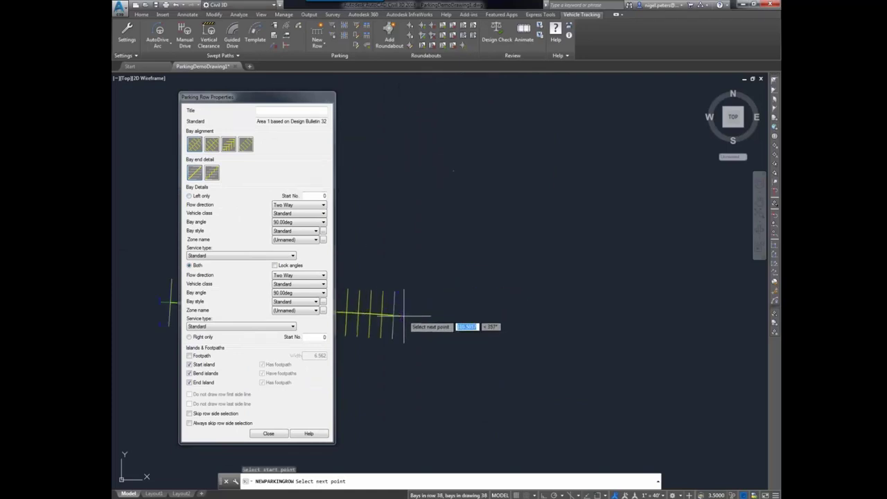
{"action": "left_click", "coordinate": [418, 312]}
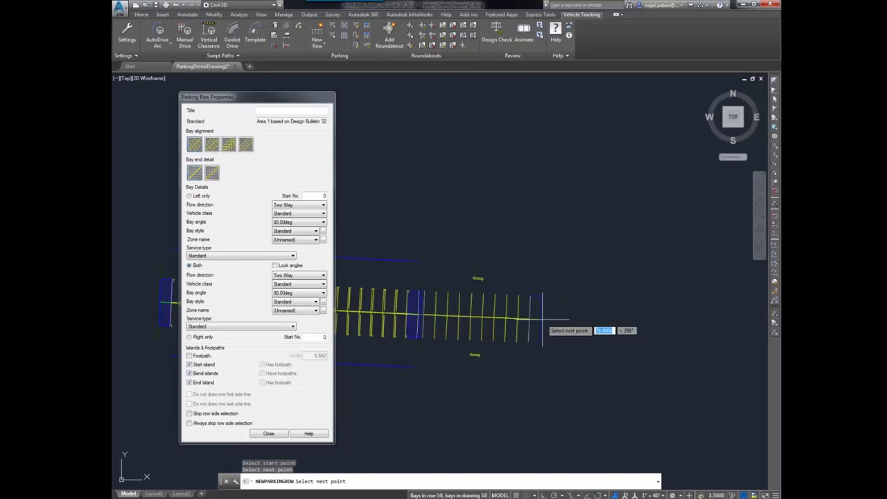
{"action": "left_click", "coordinate": [645, 189]}
{"action": "key", "text": "Return"}
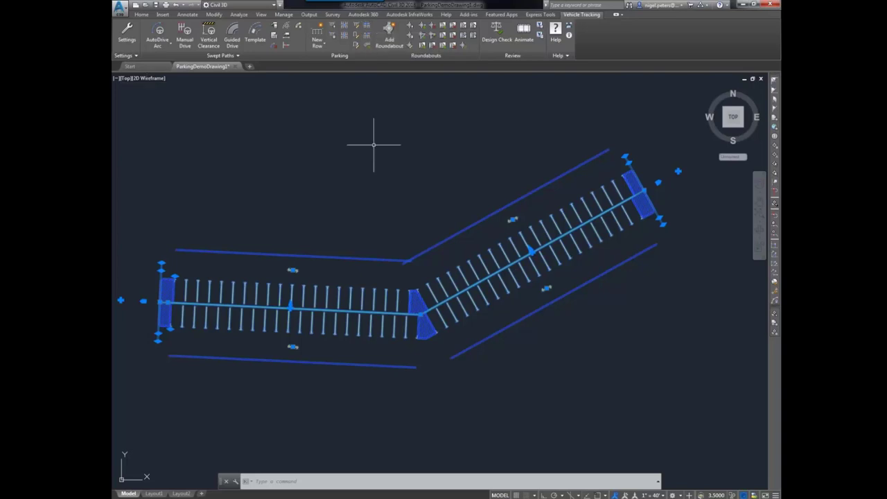
Step: Extend the parking row from its start with an additional segment sloping down and away from the existing row
{"action": "scroll", "coordinate": [421, 336], "scroll_direction": "up", "scroll_amount": 3}
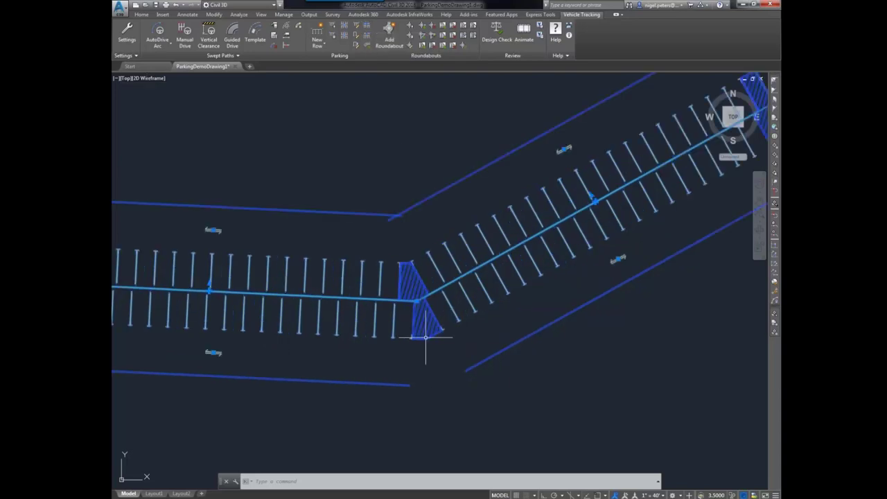
{"action": "scroll", "coordinate": [442, 291], "scroll_direction": "down", "scroll_amount": 8}
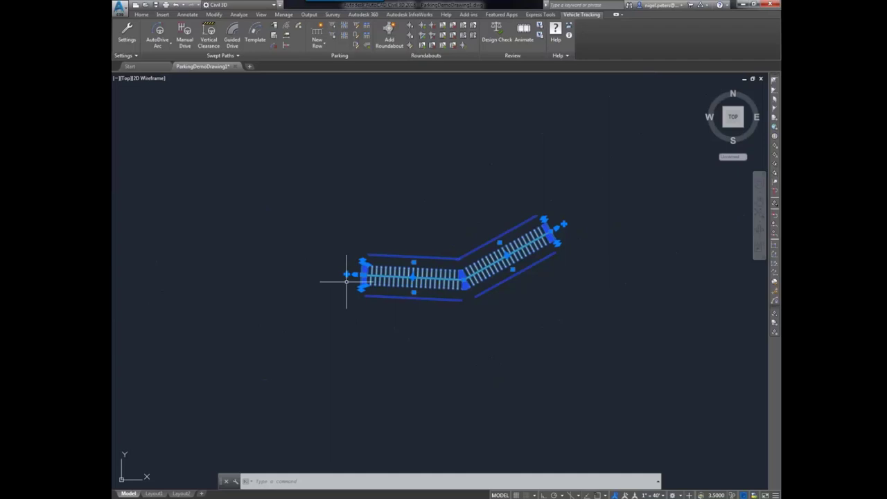
{"action": "left_click", "coordinate": [346, 274]}
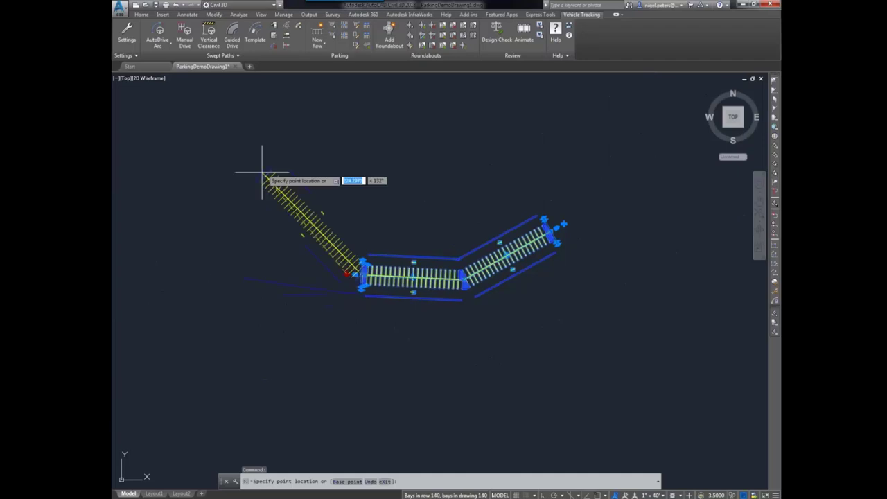
{"action": "left_click", "coordinate": [286, 318]}
{"action": "left_click", "coordinate": [281, 320]}
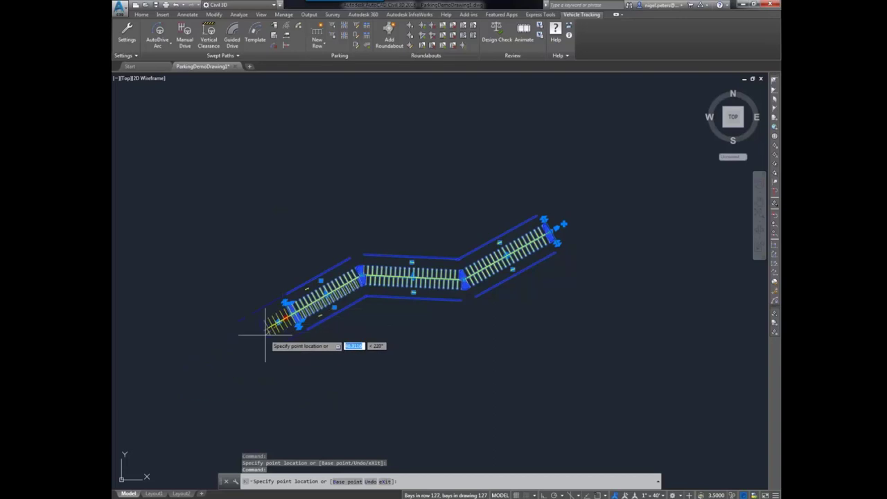
{"action": "left_click", "coordinate": [246, 343]}
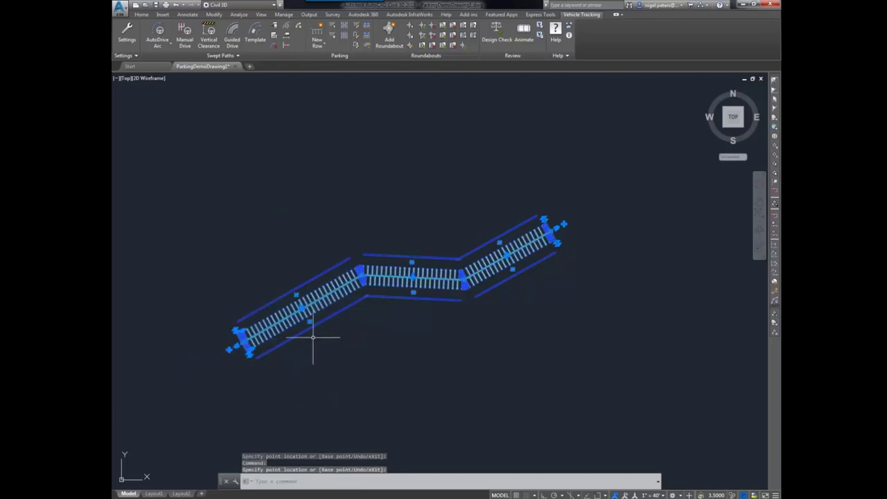
Step: Add a bend in the middle of the new segment and curve the portion adjoining the original row into an arc
{"action": "scroll", "coordinate": [302, 307], "scroll_direction": "up", "scroll_amount": 4}
{"action": "left_click", "coordinate": [299, 313]}
{"action": "left_click", "coordinate": [297, 309]}
{"action": "left_click", "coordinate": [300, 312]}
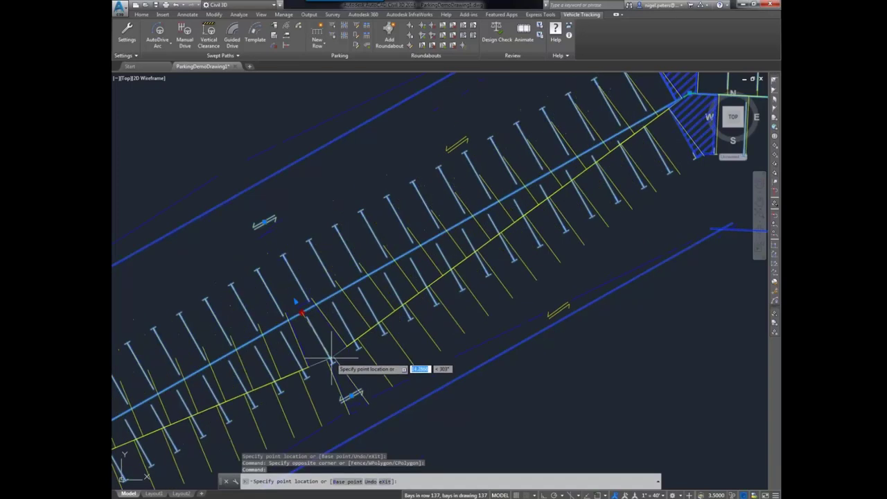
{"action": "left_click", "coordinate": [314, 271]}
{"action": "scroll", "coordinate": [347, 302], "scroll_direction": "down", "scroll_amount": 2}
{"action": "left_click", "coordinate": [451, 226]}
{"action": "left_click", "coordinate": [444, 211]}
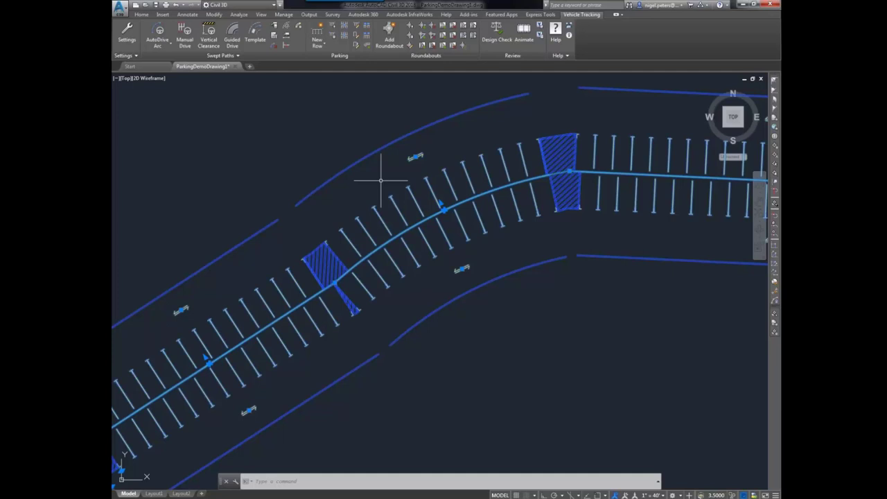
Step: Switch the traffic flow on the row's upper side to one-way and slant that side's bays
{"action": "left_click", "coordinate": [415, 157]}
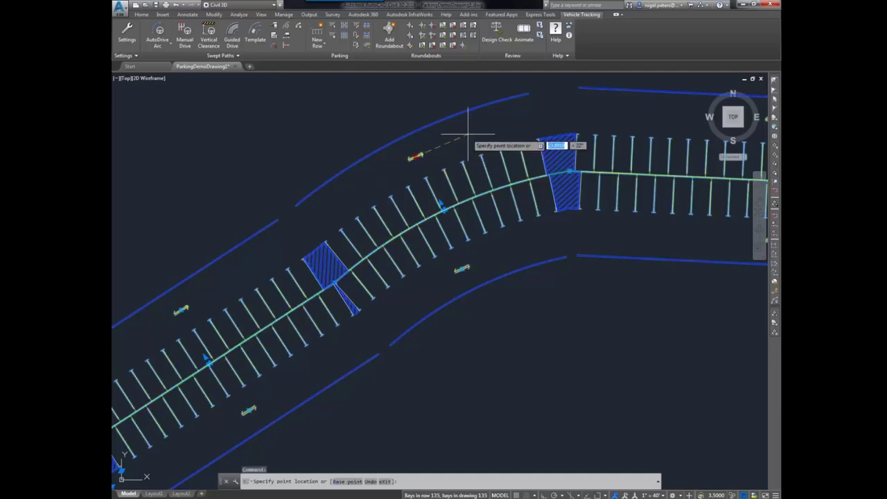
{"action": "left_click", "coordinate": [464, 136]}
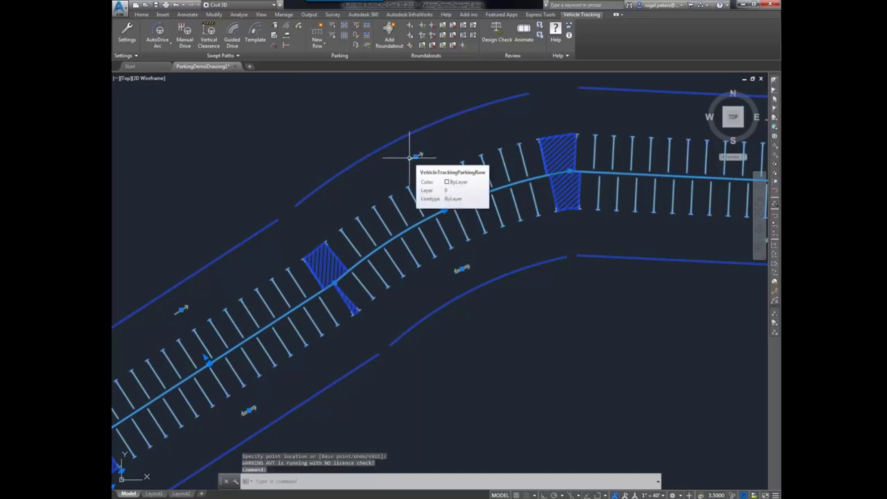
{"action": "left_click", "coordinate": [323, 245]}
{"action": "scroll", "coordinate": [319, 277], "scroll_direction": "down", "scroll_amount": 5}
{"action": "scroll", "coordinate": [323, 283], "scroll_direction": "up", "scroll_amount": 3}
{"action": "left_click", "coordinate": [321, 263]}
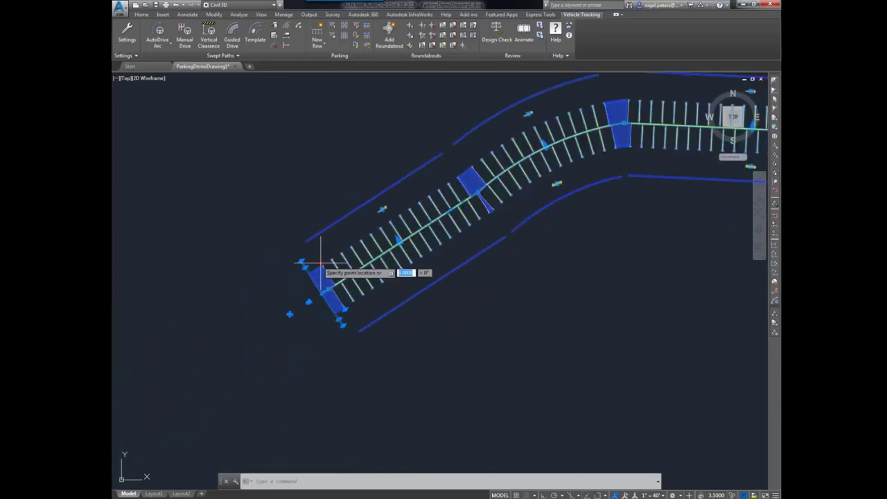
{"action": "left_click", "coordinate": [375, 239]}
{"action": "scroll", "coordinate": [593, 147], "scroll_direction": "down", "scroll_amount": 4}
{"action": "scroll", "coordinate": [638, 149], "scroll_direction": "up", "scroll_amount": 4}
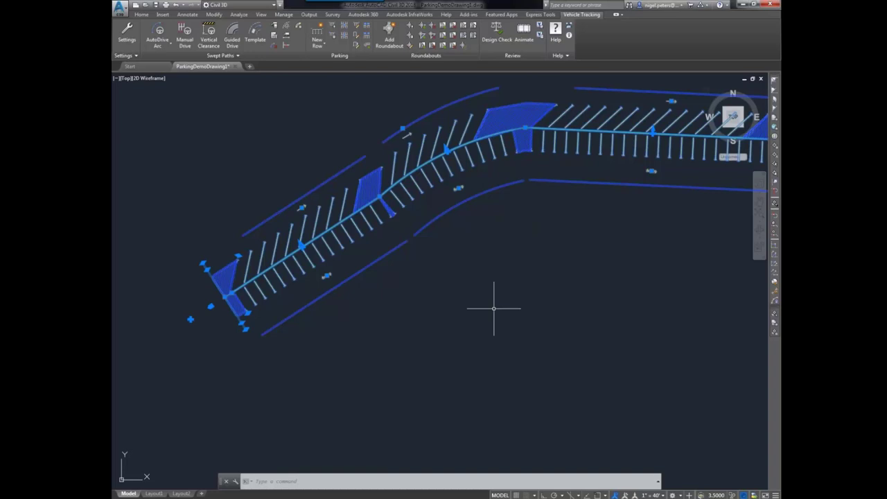
Step: Delete the curved parking row
{"action": "key", "text": "Delete"}
{"action": "left_click", "coordinate": [317, 36]}
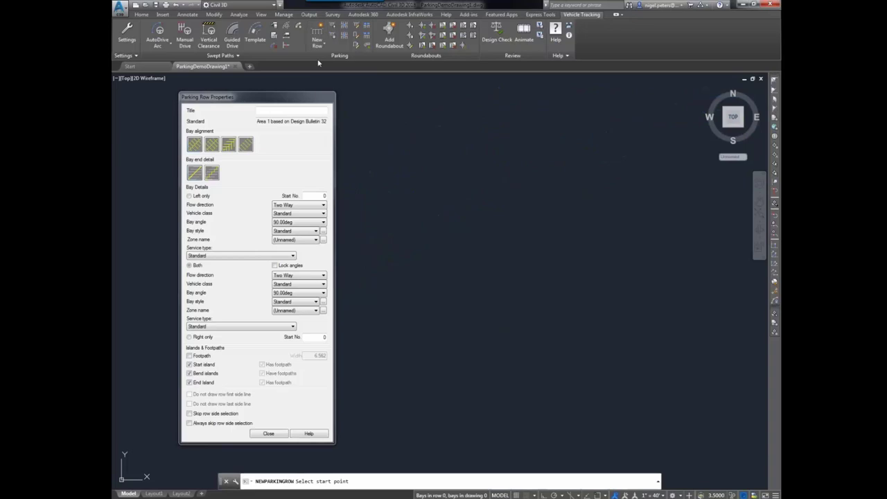
{"action": "left_click", "coordinate": [386, 282]}
{"action": "scroll", "coordinate": [700, 291], "scroll_direction": "down", "scroll_amount": 5}
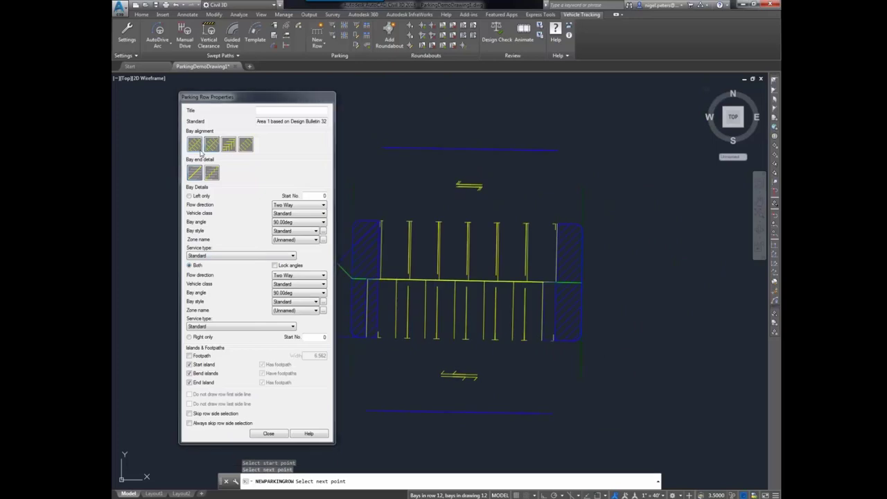
{"action": "left_click", "coordinate": [228, 145]}
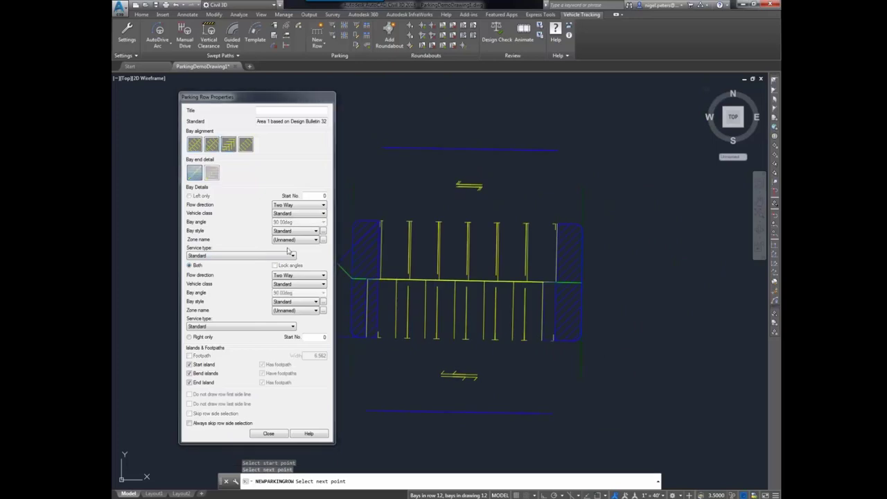
{"action": "left_click", "coordinate": [628, 295]}
{"action": "key", "text": "Escape"}
{"action": "scroll", "coordinate": [427, 293], "scroll_direction": "up", "scroll_amount": 1}
{"action": "scroll", "coordinate": [426, 292], "scroll_direction": "down", "scroll_amount": 5}
{"action": "key", "text": "ctrl+x"}
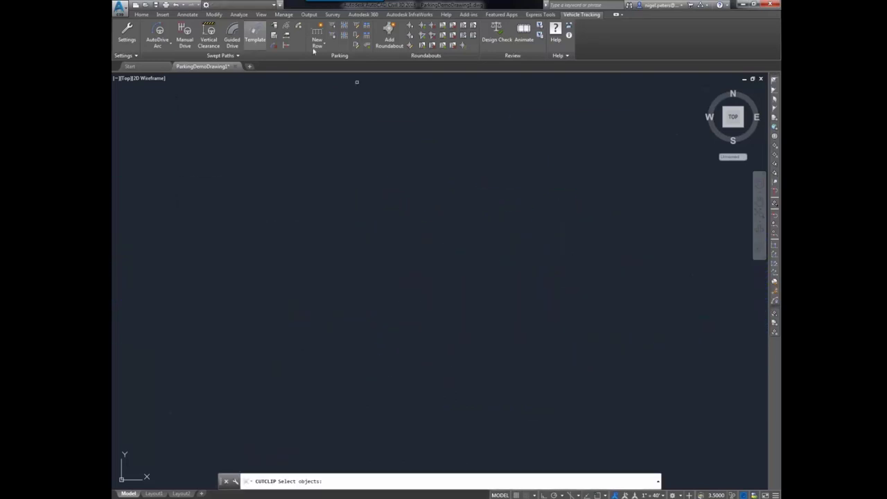
Step: Draw a straight, nearly horizontal parking row with herringbone bay alignment on both sides
{"action": "left_click", "coordinate": [319, 40]}
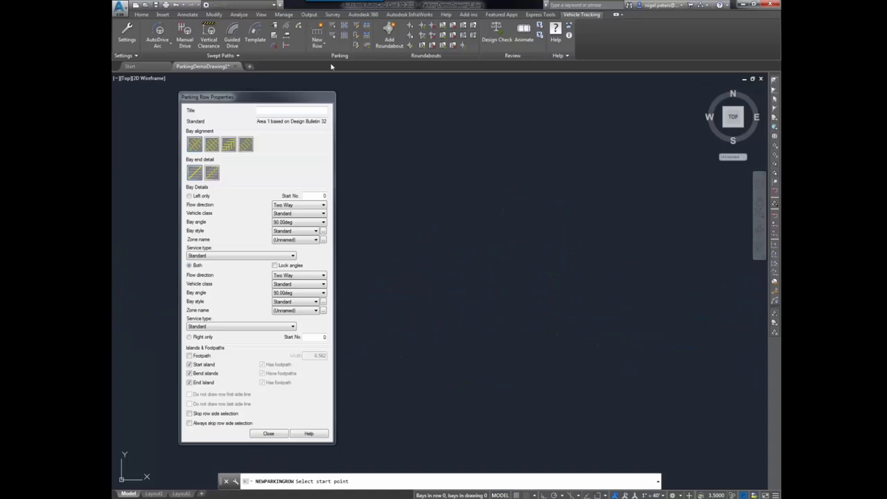
{"action": "left_click", "coordinate": [228, 144]}
{"action": "left_click", "coordinate": [381, 260]}
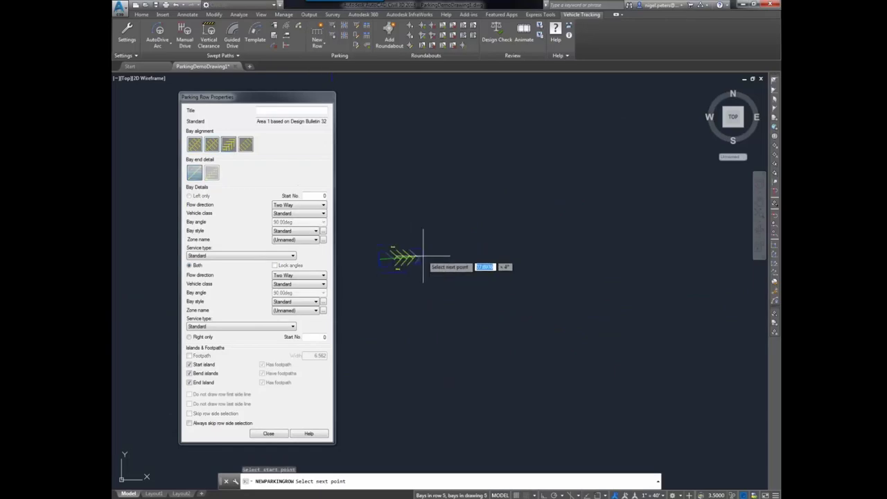
{"action": "left_click", "coordinate": [510, 258]}
{"action": "key", "text": "Return"}
{"action": "scroll", "coordinate": [457, 267], "scroll_direction": "up", "scroll_amount": 5}
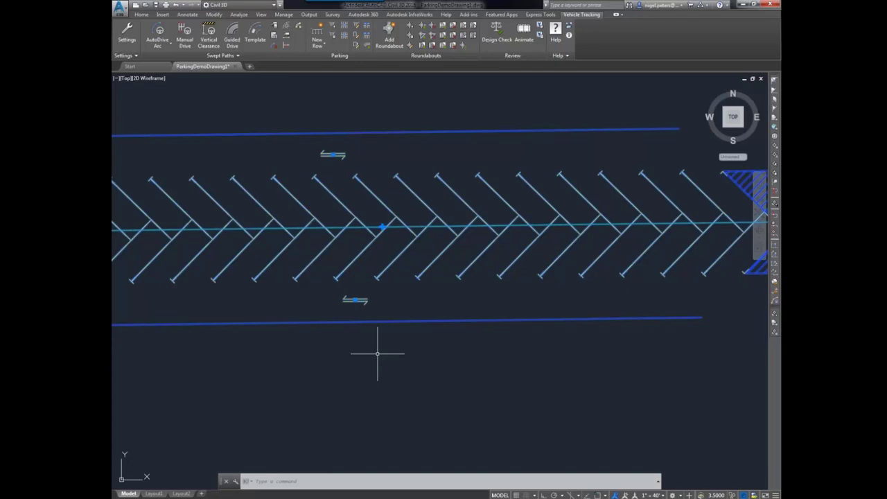
{"action": "left_click", "coordinate": [414, 310]}
{"action": "scroll", "coordinate": [416, 307], "scroll_direction": "down", "scroll_amount": 4}
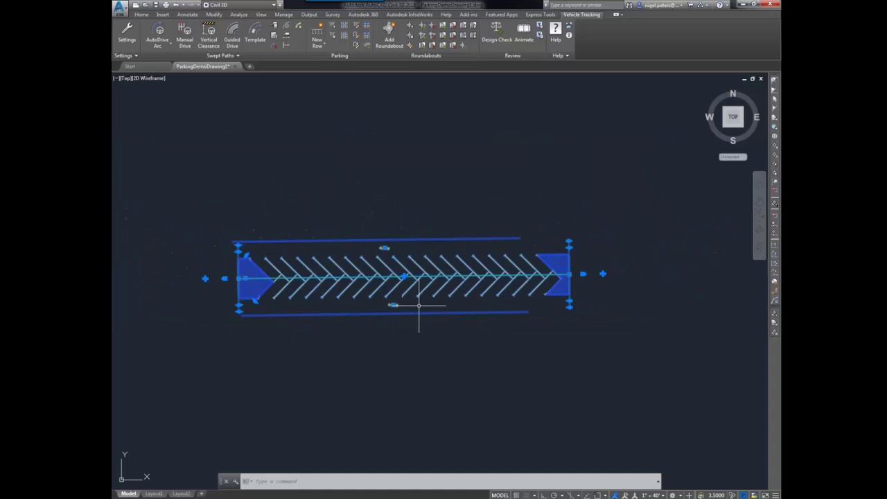
Step: Change the row's bay alignment to the interlocking pattern whose bays slant the same way on both sides
{"action": "left_click", "coordinate": [356, 26]}
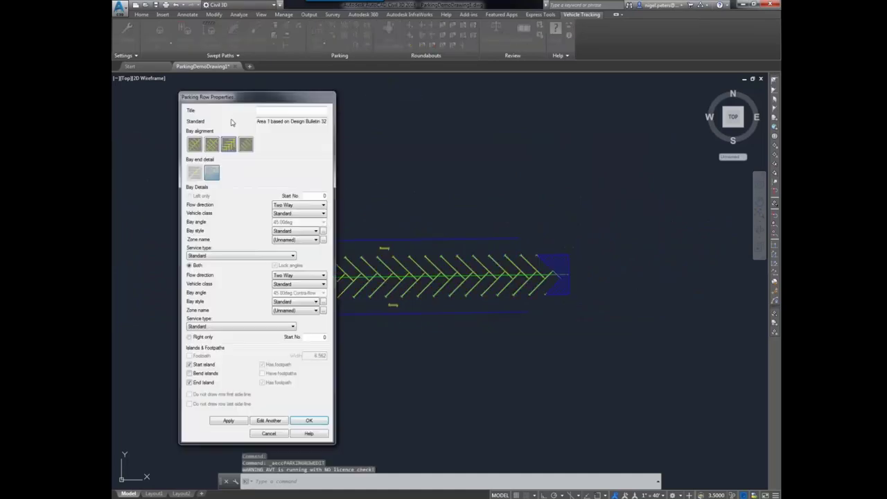
{"action": "left_click_drag", "start_coordinate": [219, 99], "coordinate": [178, 94]}
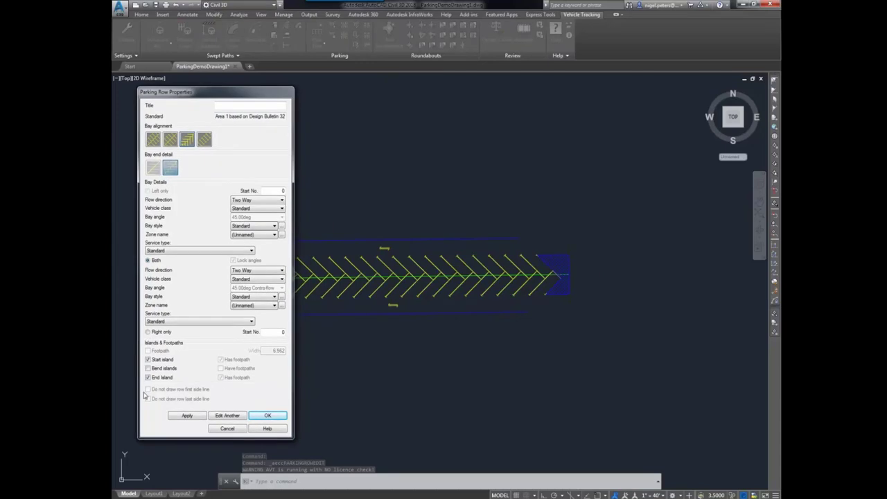
{"action": "left_click", "coordinate": [171, 141]}
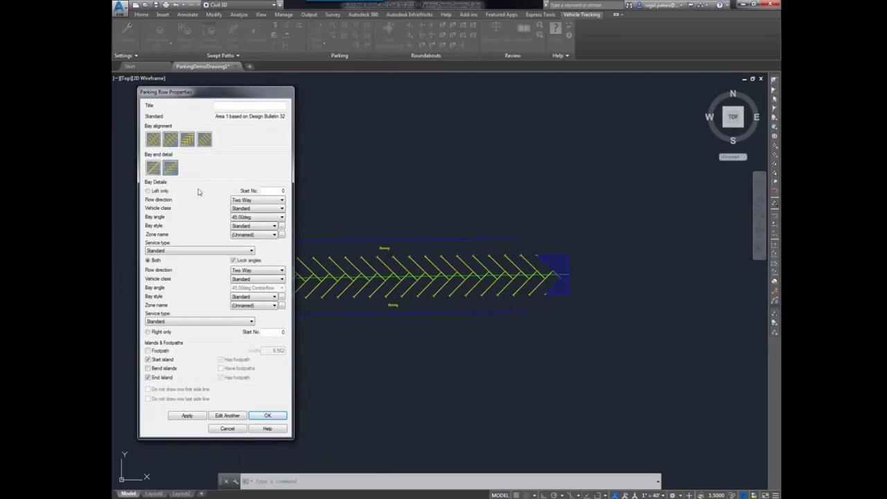
{"action": "left_click", "coordinate": [266, 415]}
{"action": "scroll", "coordinate": [391, 294], "scroll_direction": "up", "scroll_amount": 2}
{"action": "scroll", "coordinate": [391, 295], "scroll_direction": "up", "scroll_amount": 2}
{"action": "scroll", "coordinate": [393, 294], "scroll_direction": "down", "scroll_amount": 2}
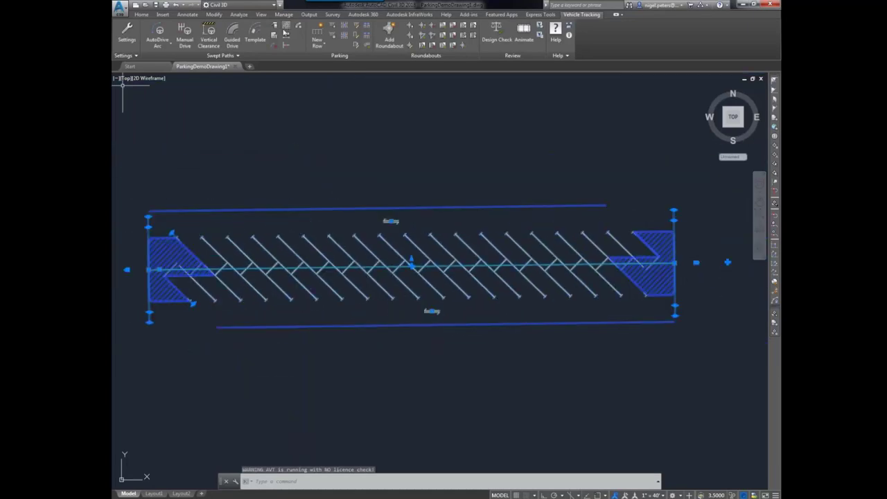
Step: Reopen the parking row's properties and apply a bay angle that lays the bays parallel to the row's centerline
{"action": "left_click", "coordinate": [358, 25]}
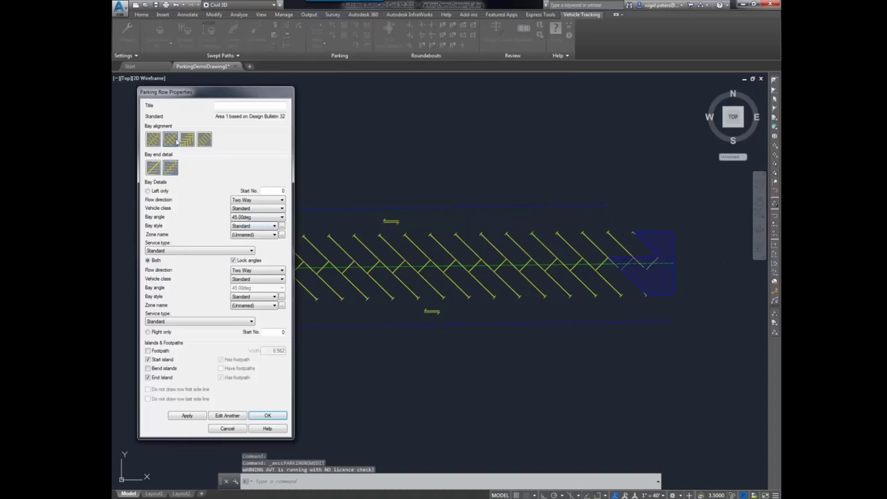
{"action": "left_click", "coordinate": [187, 415]}
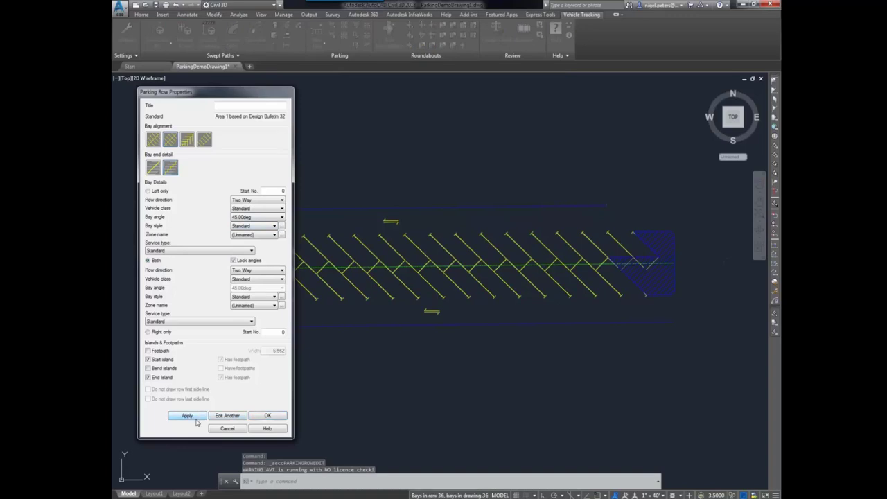
{"action": "left_click", "coordinate": [186, 140]}
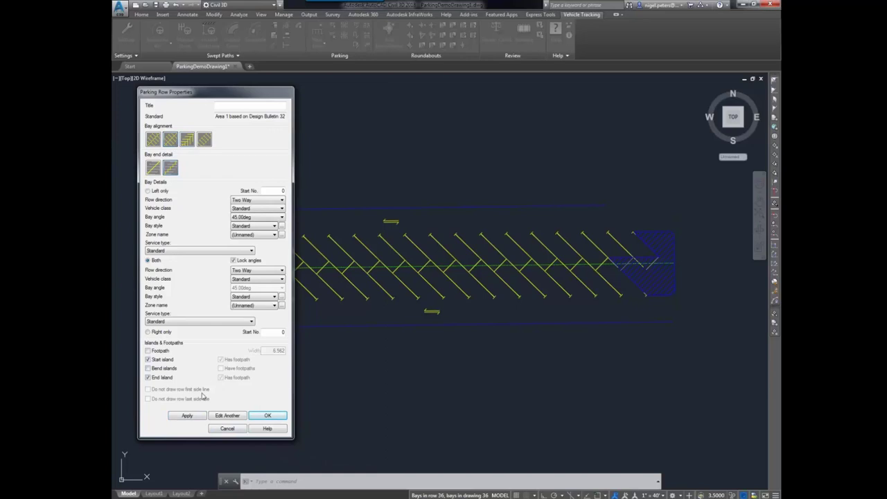
{"action": "left_click", "coordinate": [271, 217]}
{"action": "left_click", "coordinate": [255, 264]}
{"action": "left_click", "coordinate": [187, 416]}
Step: Set the row's bay angle to 90.00deg and apply it
{"action": "left_click", "coordinate": [272, 218]}
{"action": "left_click", "coordinate": [244, 264]}
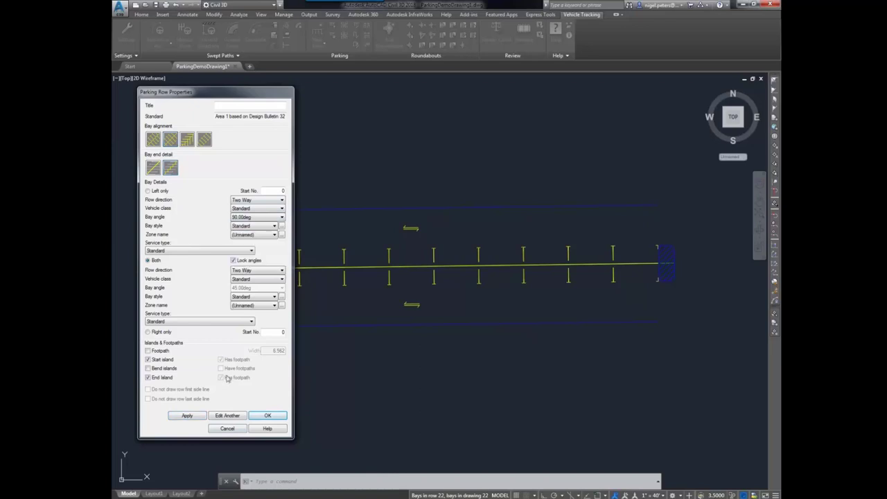
{"action": "left_click", "coordinate": [187, 415]}
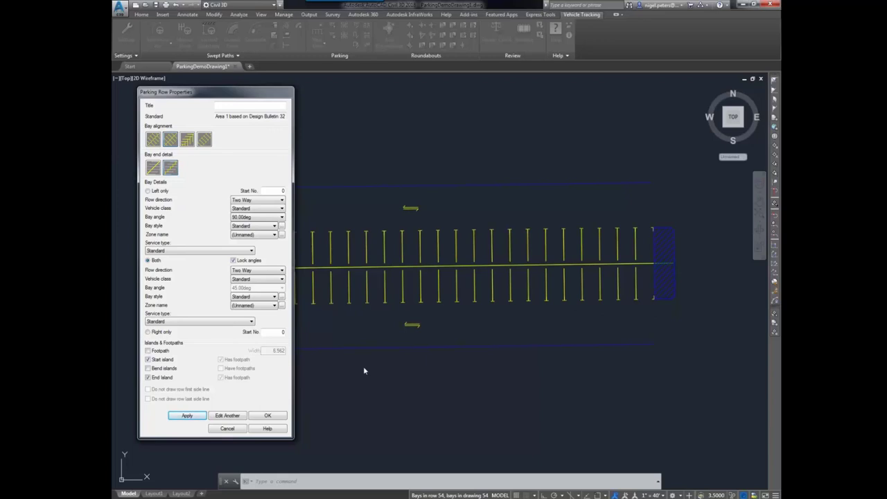
Step: Turn off the row's start island and end island and accept the properties
{"action": "left_click", "coordinate": [149, 359]}
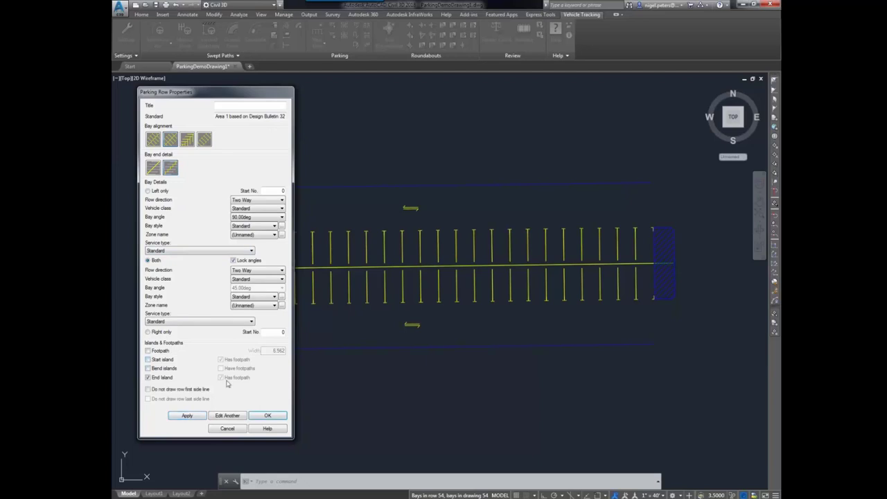
{"action": "left_click", "coordinate": [149, 377]}
{"action": "left_click", "coordinate": [267, 415]}
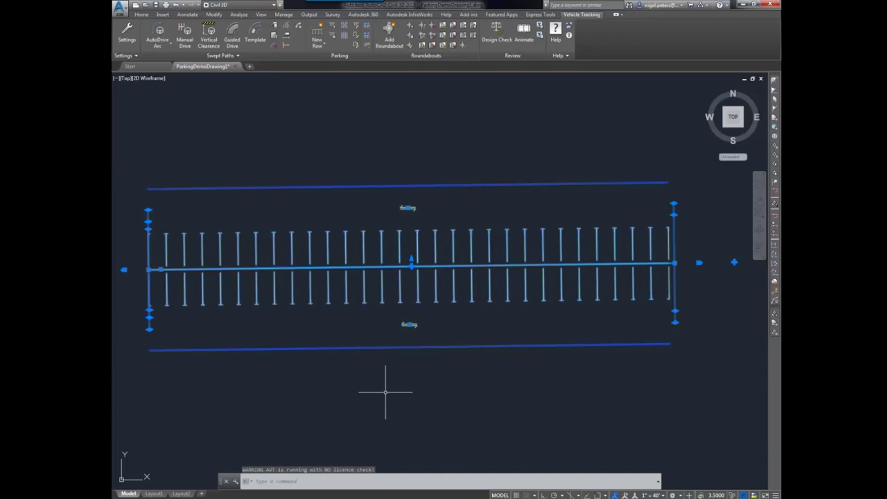
Step: Create a parking row parallel to and above the existing one, keeping bays only on the side facing that row
{"action": "scroll", "coordinate": [365, 226], "scroll_direction": "down", "scroll_amount": 4}
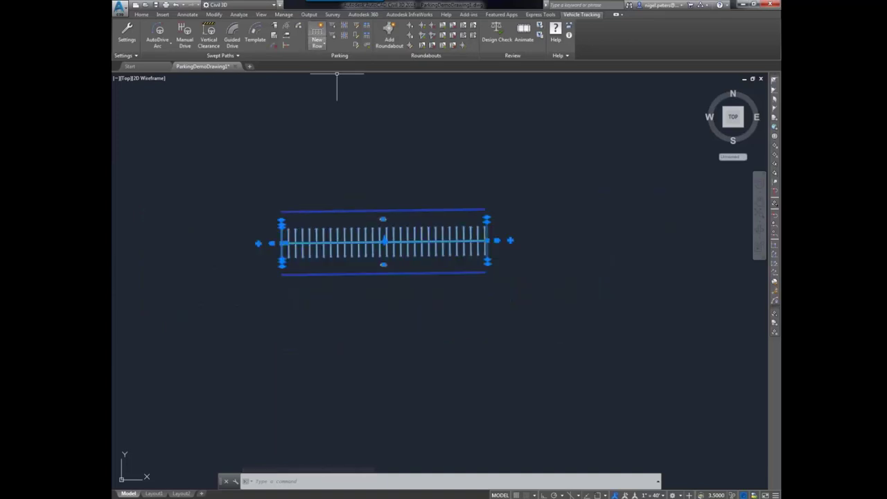
{"action": "left_click", "coordinate": [317, 35]}
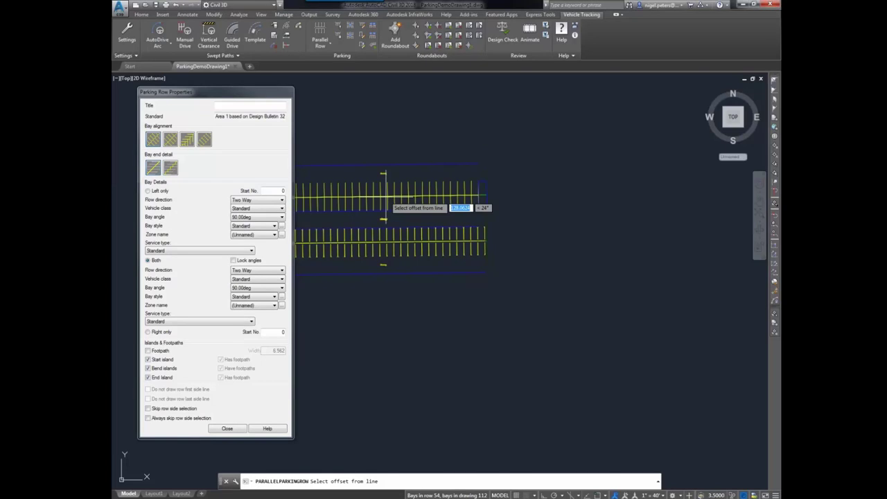
{"action": "left_click", "coordinate": [385, 201]}
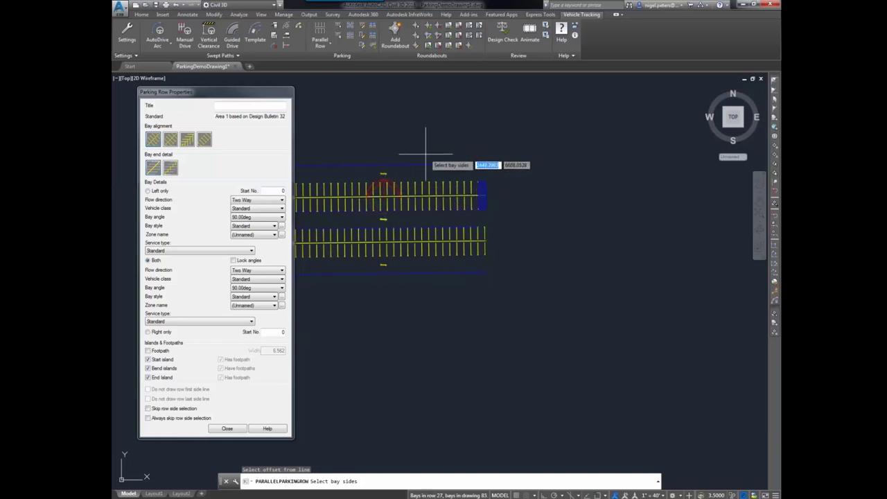
{"action": "left_click", "coordinate": [420, 200]}
{"action": "left_click", "coordinate": [258, 273]}
{"action": "key", "text": "Escape"}
{"action": "key", "text": "Escape"}
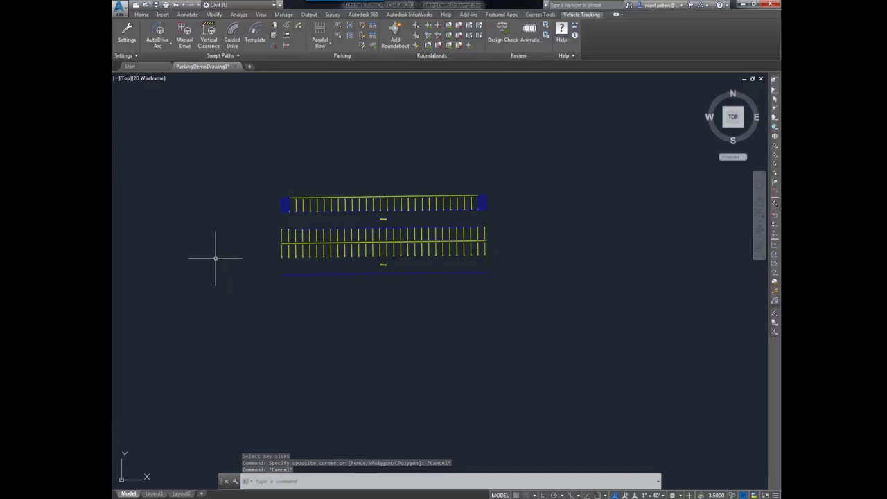
Step: Try tilting the single-sided row by moving its start point upward, and undo the move
{"action": "left_click", "coordinate": [295, 194]}
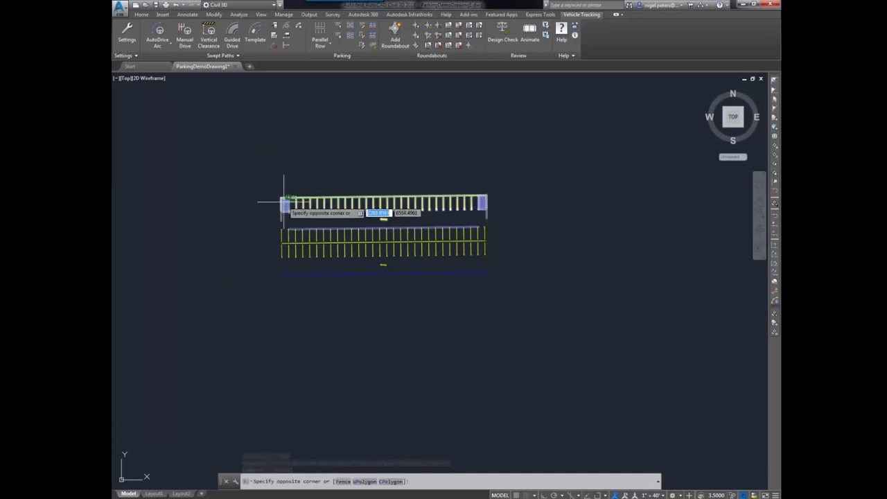
{"action": "left_click", "coordinate": [274, 207]}
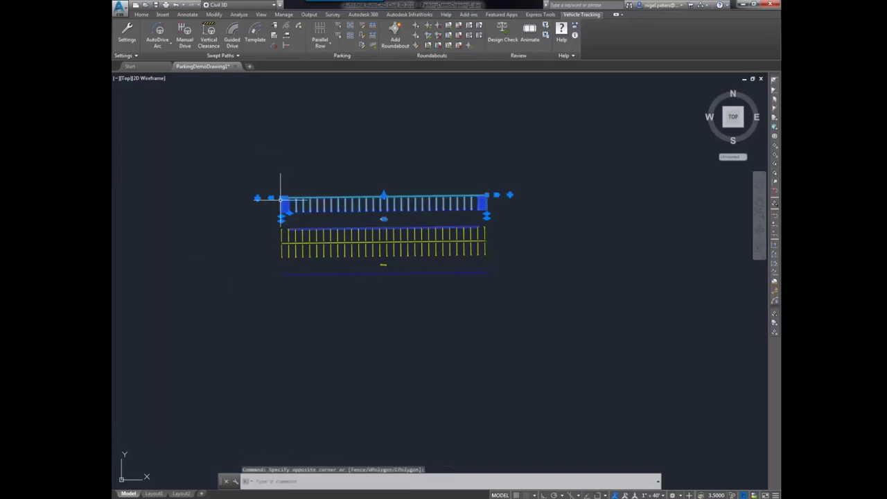
{"action": "left_click", "coordinate": [284, 200]}
{"action": "left_click", "coordinate": [272, 170]}
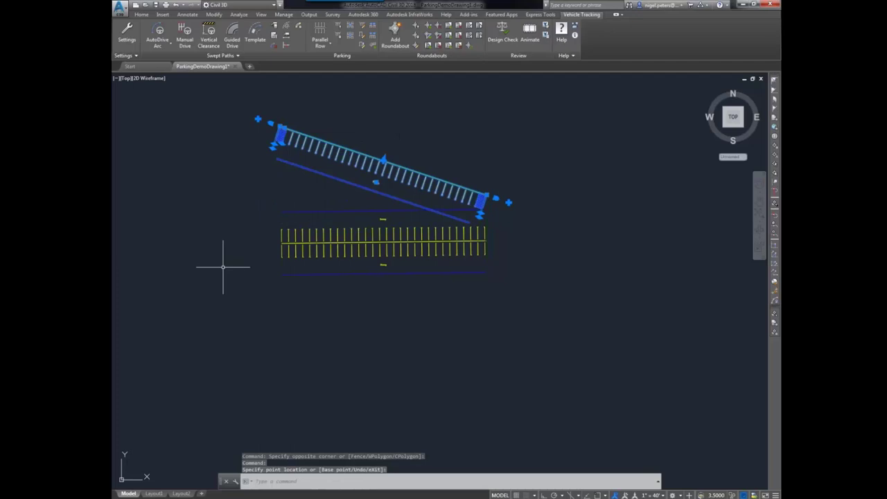
{"action": "key", "text": "ctrl+z"}
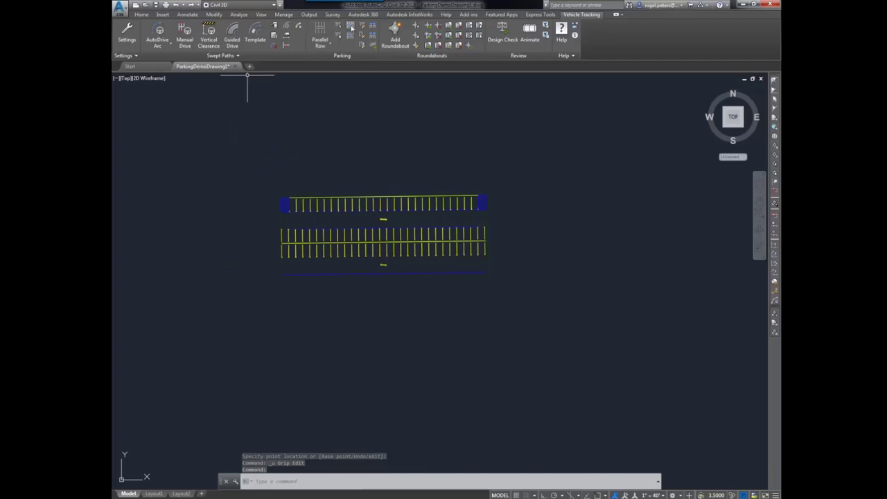
Step: Create a parallel parking row closely following the straight-and-curved line below the outline, with bays on its lower side only
{"action": "scroll", "coordinate": [345, 158], "scroll_direction": "down", "scroll_amount": 2}
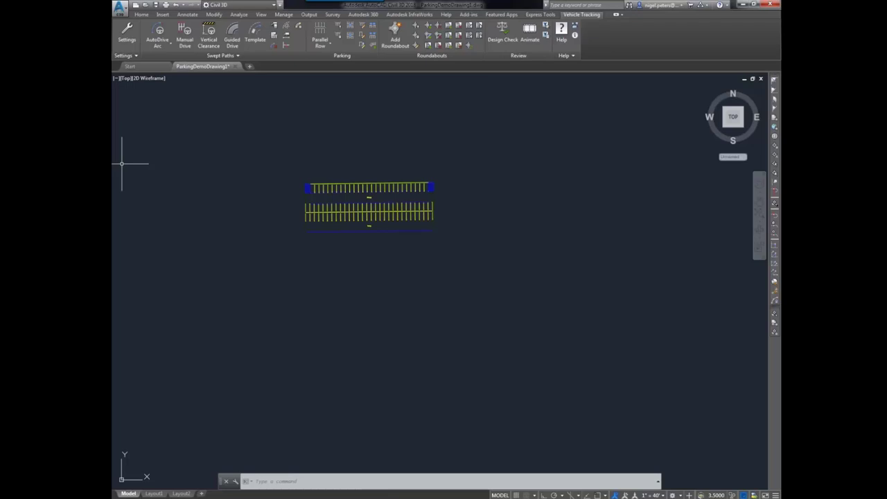
{"action": "scroll", "coordinate": [346, 129], "scroll_direction": "down", "scroll_amount": 4}
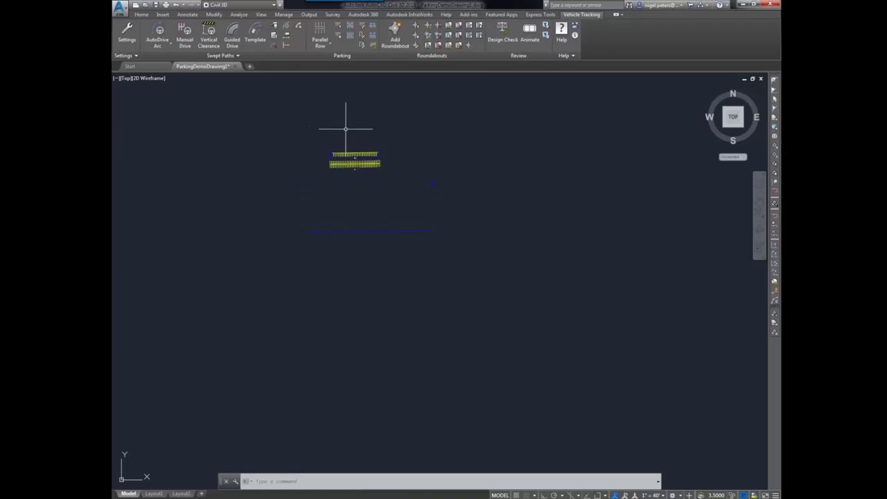
{"action": "scroll", "coordinate": [354, 123], "scroll_direction": "up", "scroll_amount": 7}
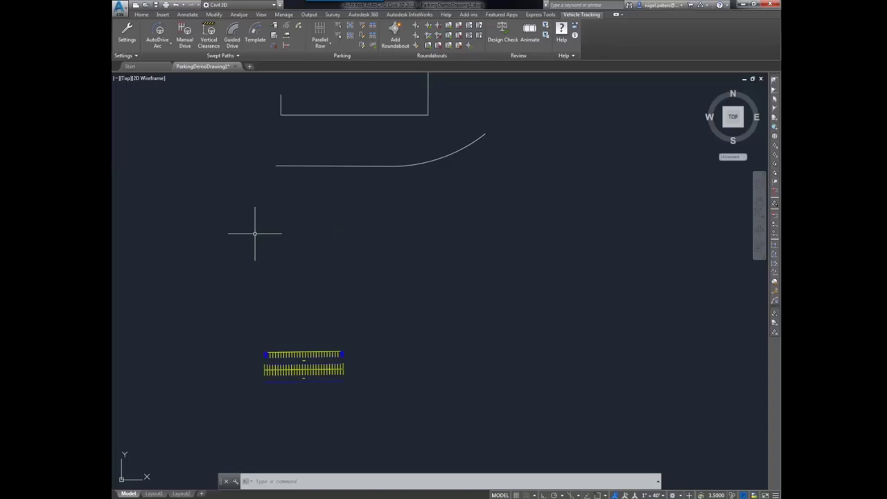
{"action": "left_click", "coordinate": [320, 44]}
{"action": "left_click", "coordinate": [336, 76]}
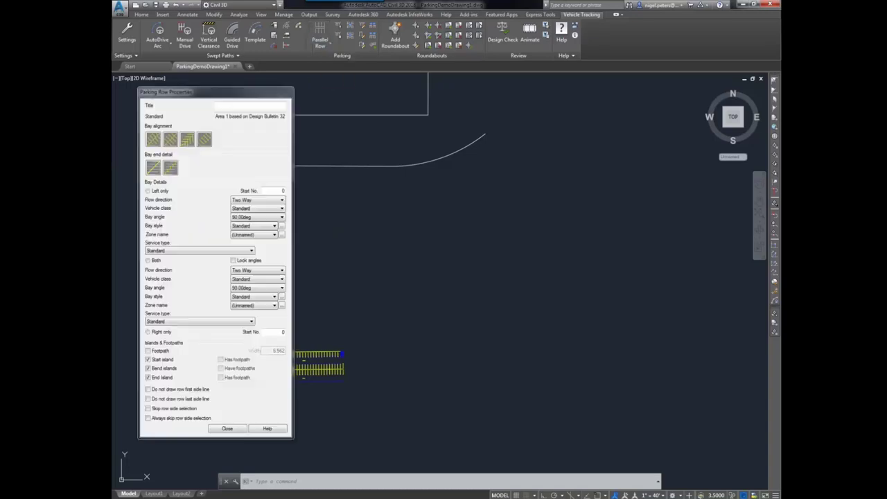
{"action": "left_click", "coordinate": [303, 167]}
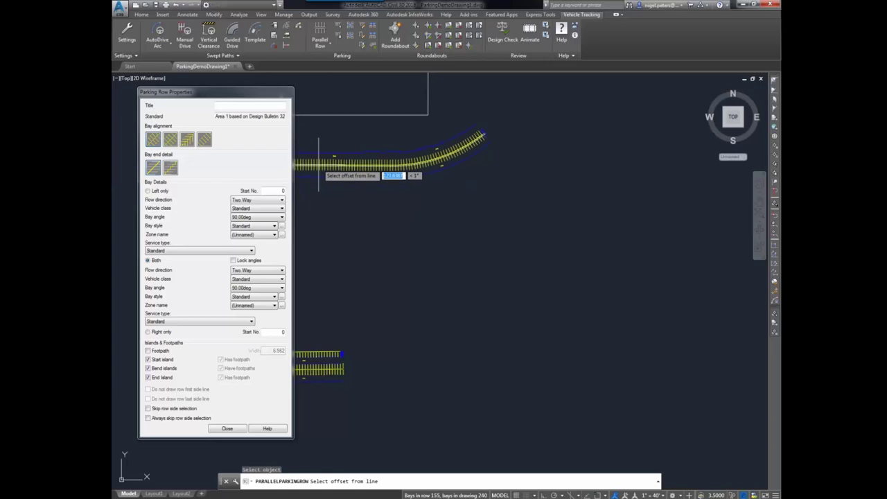
{"action": "left_click", "coordinate": [320, 165]}
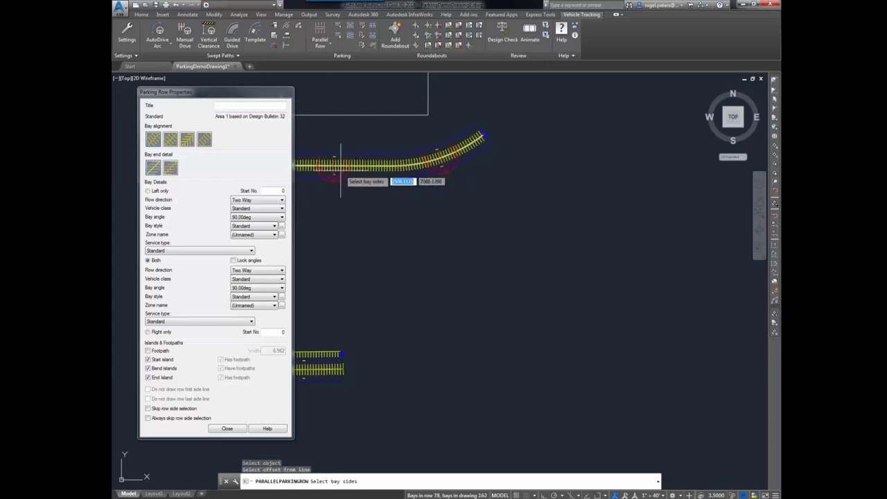
{"action": "left_click", "coordinate": [338, 167]}
Step: Rotate the curved row's bays with the first bay's angle grip until they lie parallel to the row line
{"action": "scroll", "coordinate": [349, 177], "scroll_direction": "up", "scroll_amount": 5}
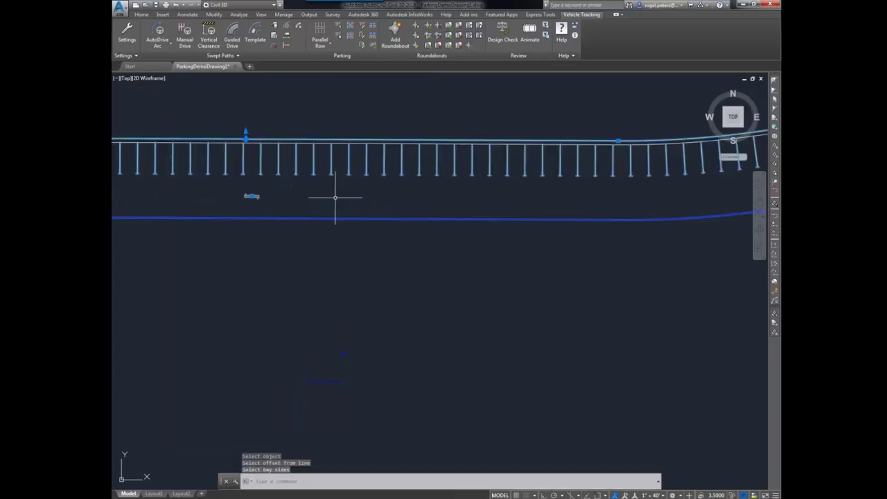
{"action": "scroll", "coordinate": [430, 182], "scroll_direction": "down", "scroll_amount": 5}
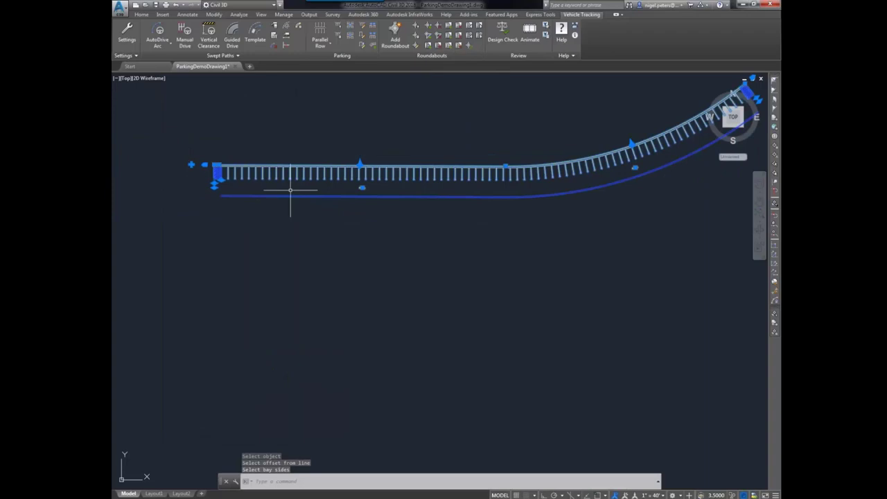
{"action": "scroll", "coordinate": [217, 189], "scroll_direction": "up", "scroll_amount": 4}
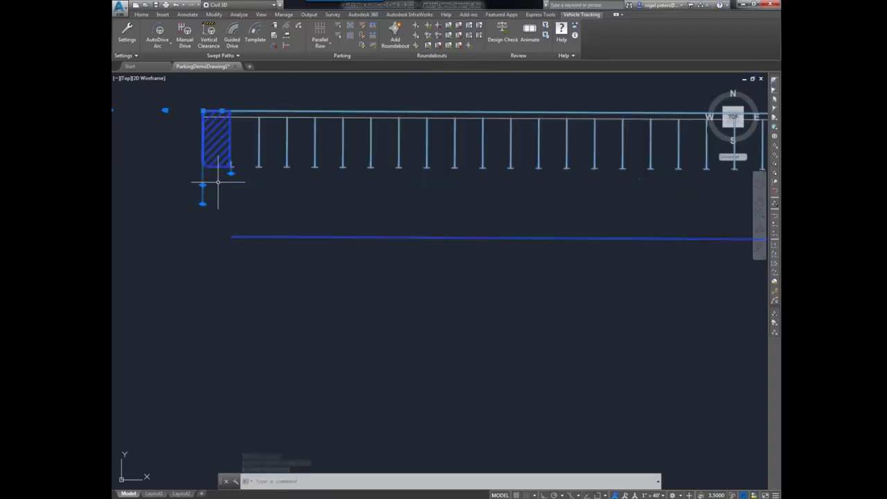
{"action": "left_click", "coordinate": [231, 172]}
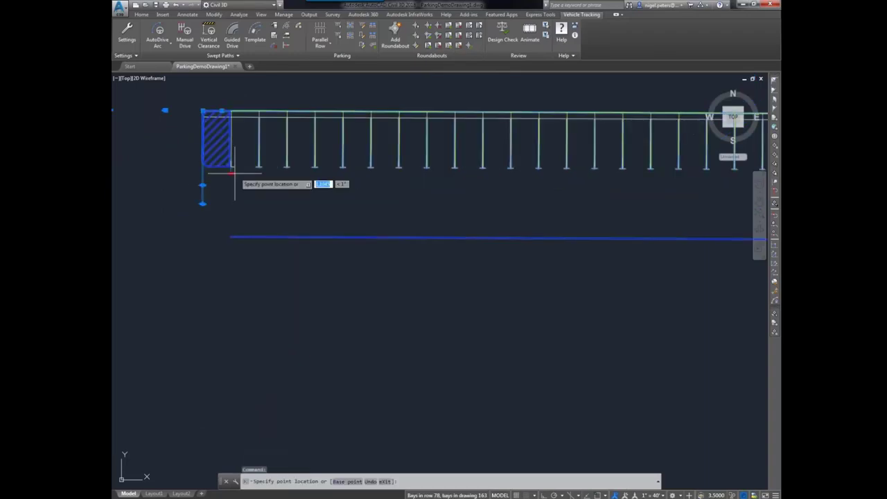
{"action": "left_click", "coordinate": [297, 110]}
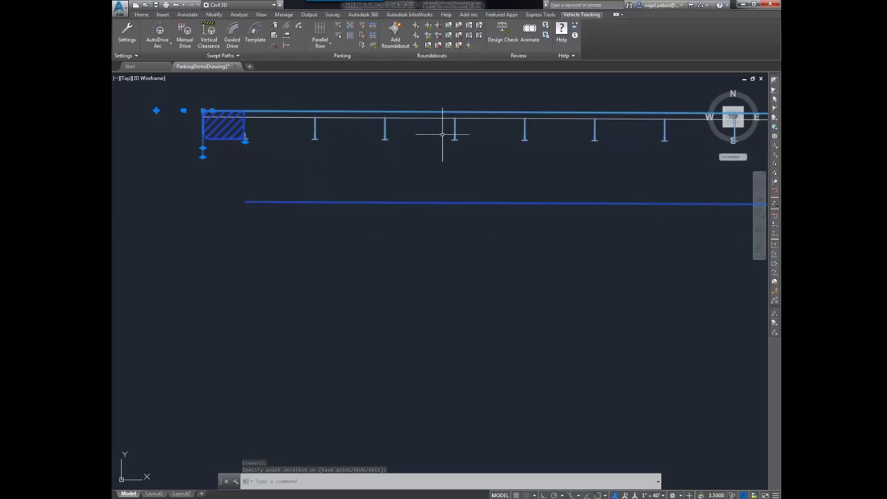
{"action": "scroll", "coordinate": [595, 139], "scroll_direction": "down", "scroll_amount": 4}
{"action": "scroll", "coordinate": [638, 135], "scroll_direction": "up", "scroll_amount": 6}
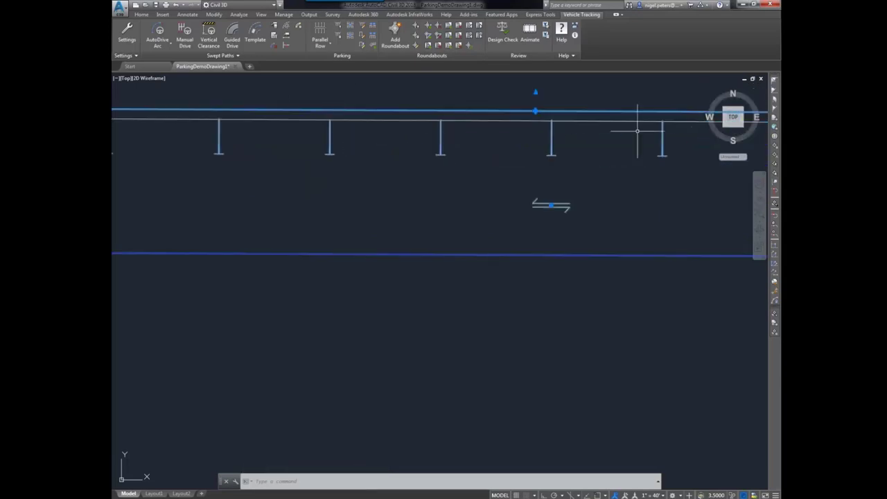
{"action": "middle_click", "coordinate": [485, 142]}
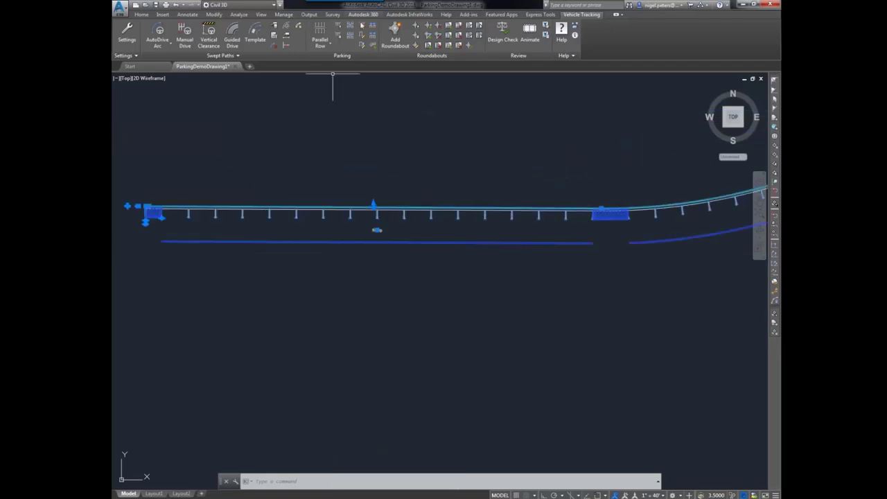
Step: Draw a Two Way access road with Center line alignment, crossing the row's straight section from above it to below it
{"action": "left_click", "coordinate": [351, 28]}
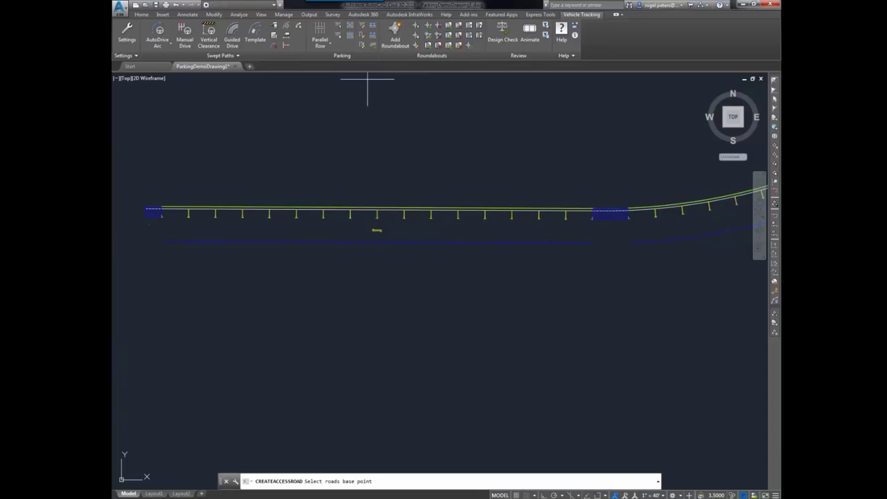
{"action": "left_click", "coordinate": [383, 112]}
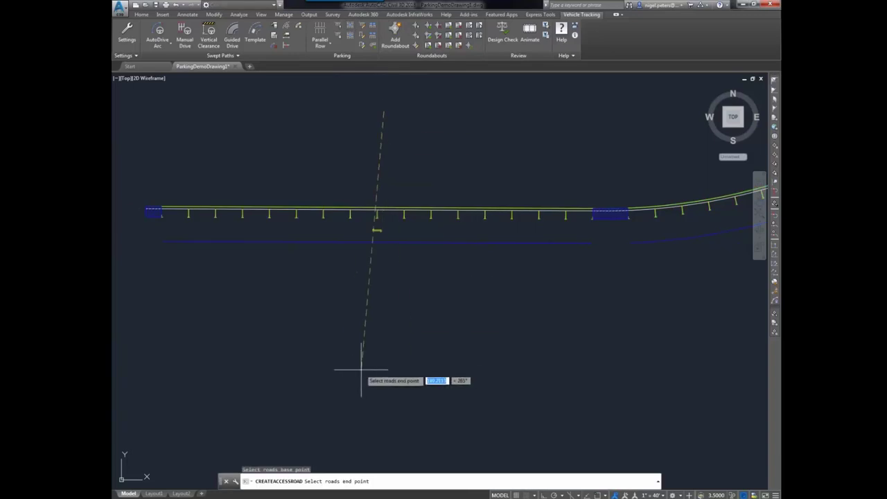
{"action": "left_click", "coordinate": [389, 367]}
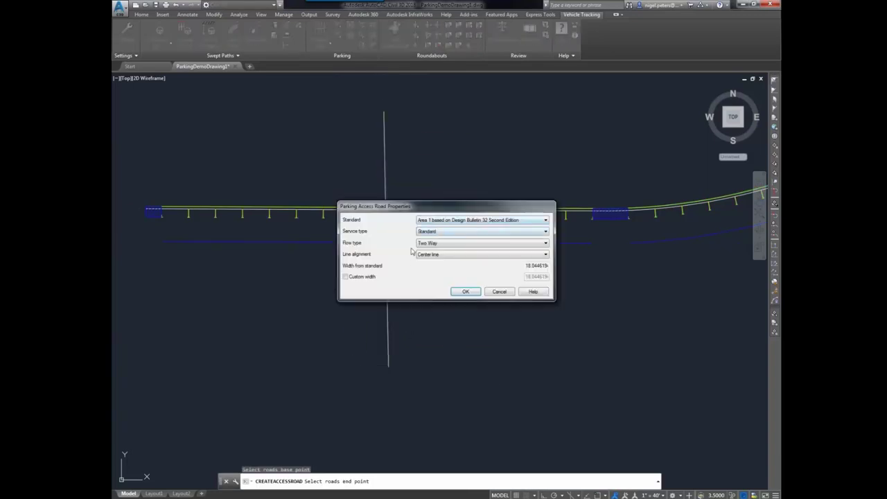
{"action": "left_click", "coordinate": [466, 291]}
{"action": "scroll", "coordinate": [371, 208], "scroll_direction": "up", "scroll_amount": 5}
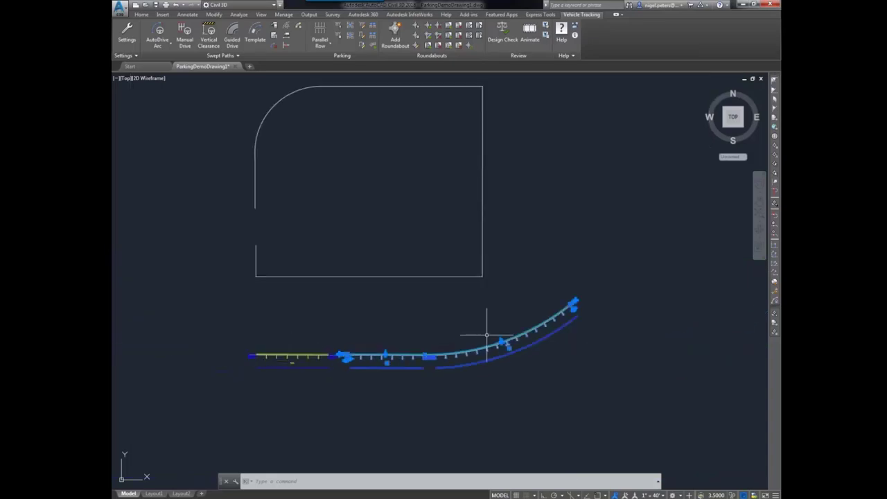
Step: Look over the country standards in the Parking Standard Explorer, close it and clear the row selection
{"action": "left_click", "coordinate": [134, 367]}
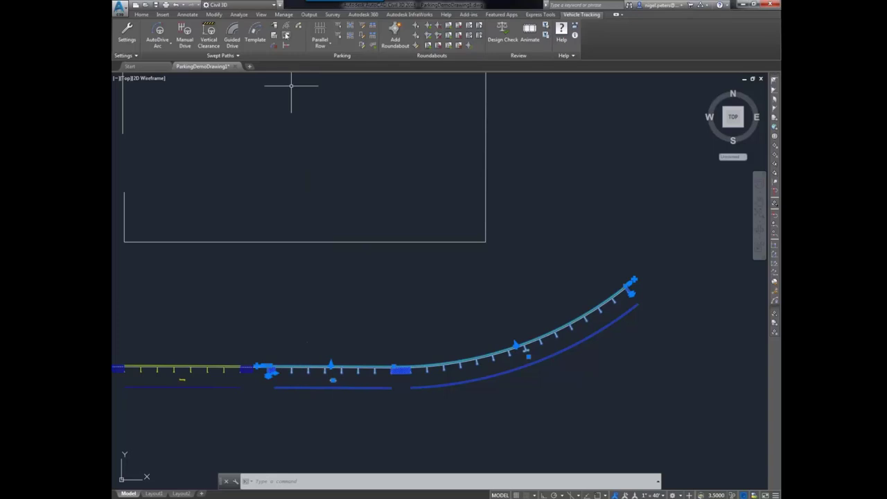
{"action": "left_click", "coordinate": [340, 26]}
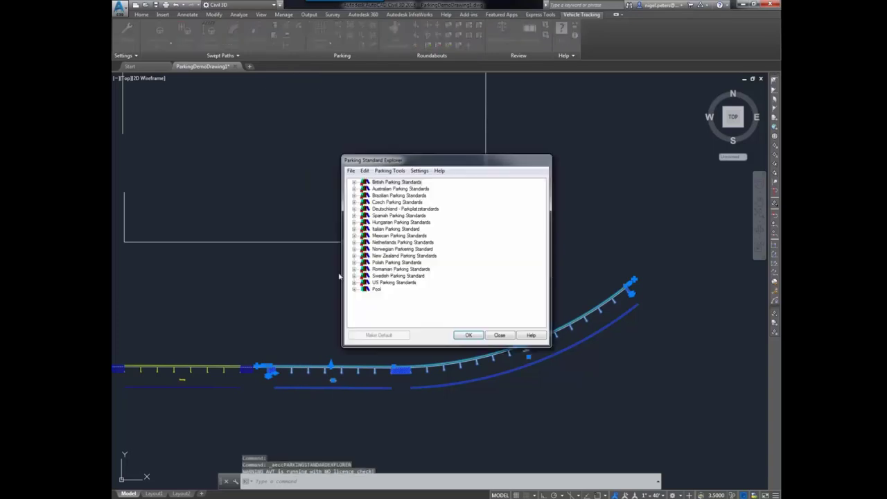
{"action": "left_click", "coordinate": [502, 335]}
{"action": "left_click", "coordinate": [485, 355]}
{"action": "key", "text": "Escape"}
{"action": "key", "text": "Escape"}
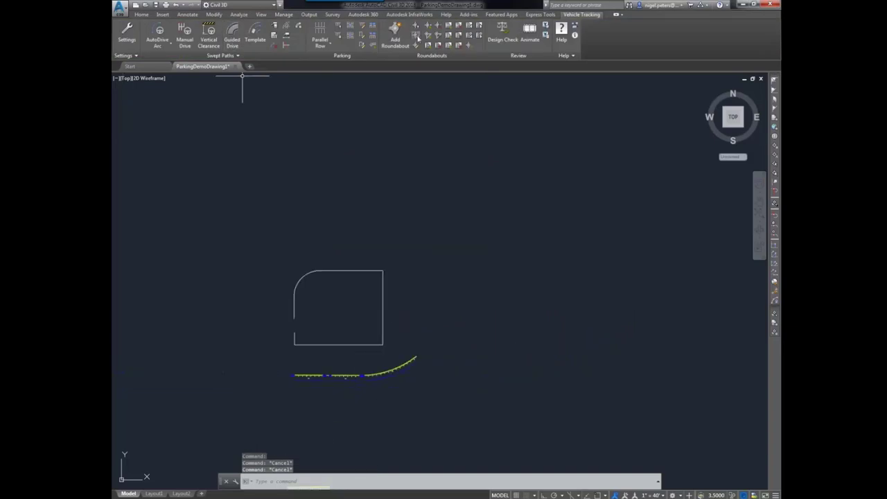
Step: Draw a new straight, nearly horizontal parking row with bays on both sides in the empty area beside the outline
{"action": "left_click", "coordinate": [320, 31]}
{"action": "key", "text": "Escape"}
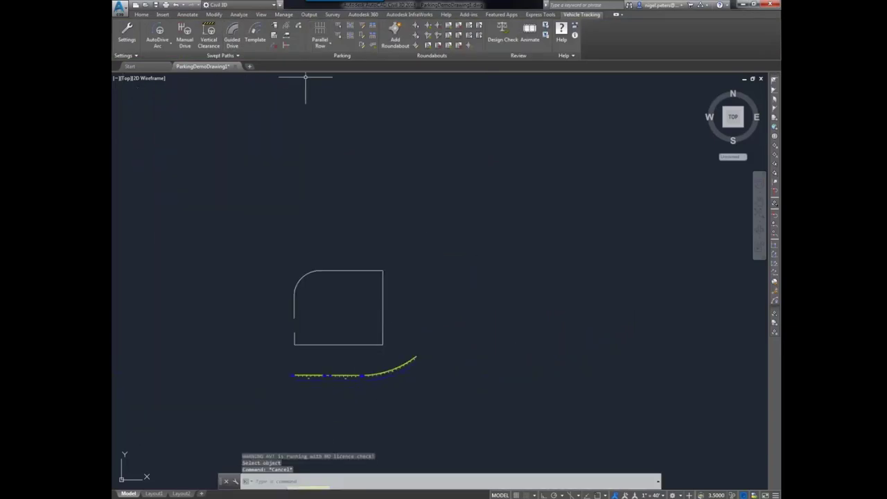
{"action": "left_click", "coordinate": [321, 43]}
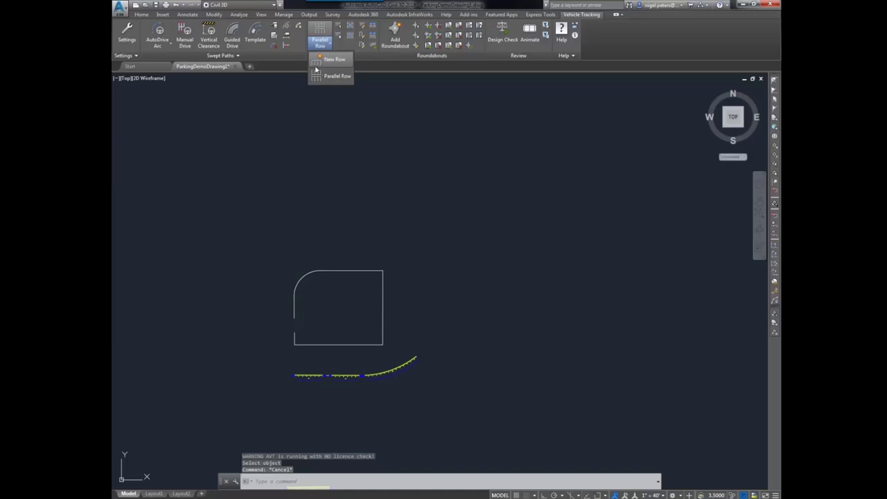
{"action": "left_click", "coordinate": [333, 60]}
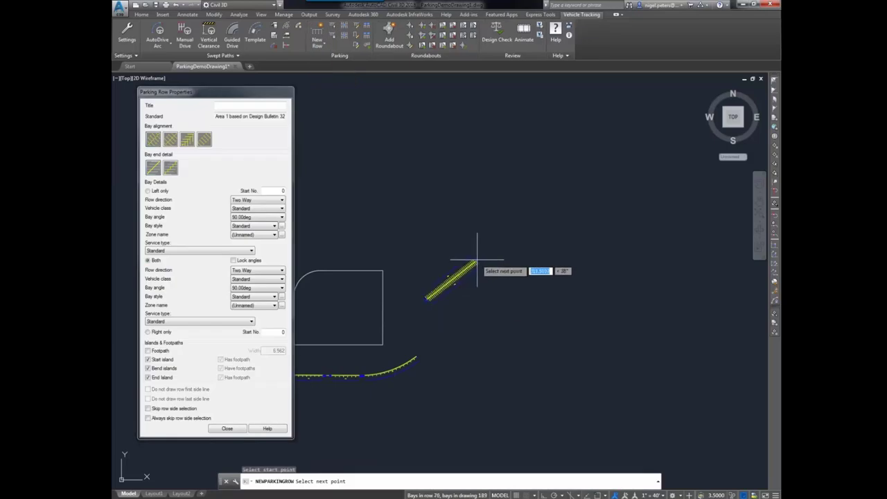
{"action": "left_click", "coordinate": [471, 300]}
{"action": "key", "text": "Escape"}
{"action": "scroll", "coordinate": [458, 298], "scroll_direction": "up", "scroll_amount": 5}
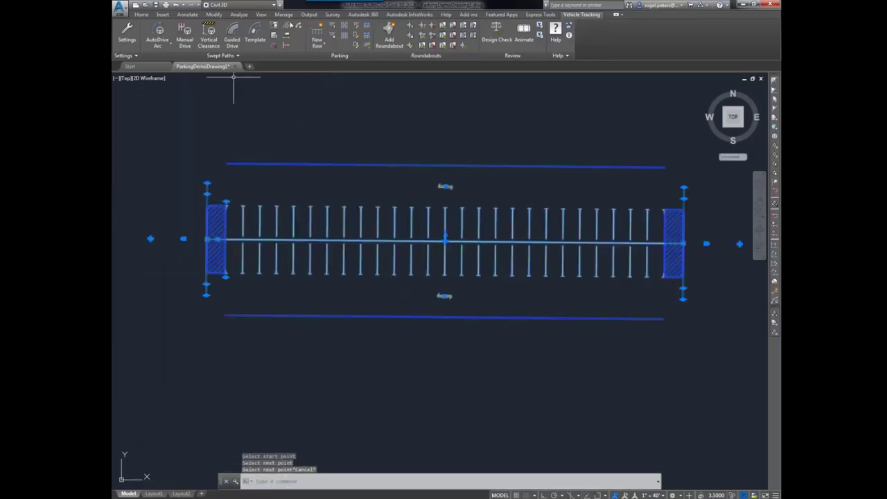
{"action": "left_click", "coordinate": [357, 25]}
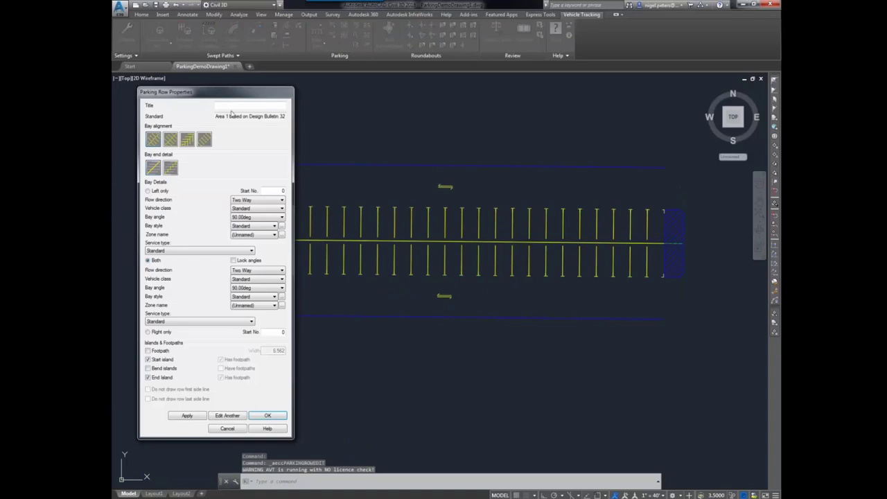
{"action": "left_click", "coordinate": [235, 429]}
{"action": "left_click", "coordinate": [576, 153]}
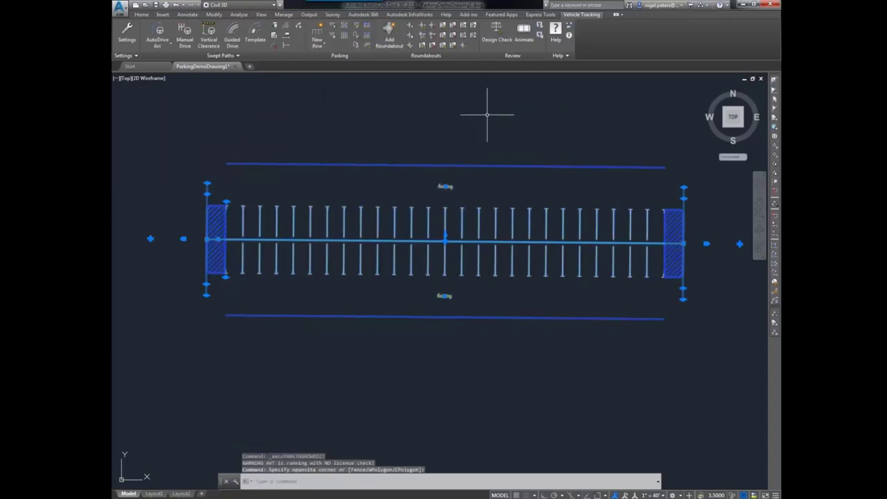
Step: Enable wheel stops for the Standard bay style in the pool's Area 1 parking standard and accept the changes
{"action": "left_click", "coordinate": [330, 25]}
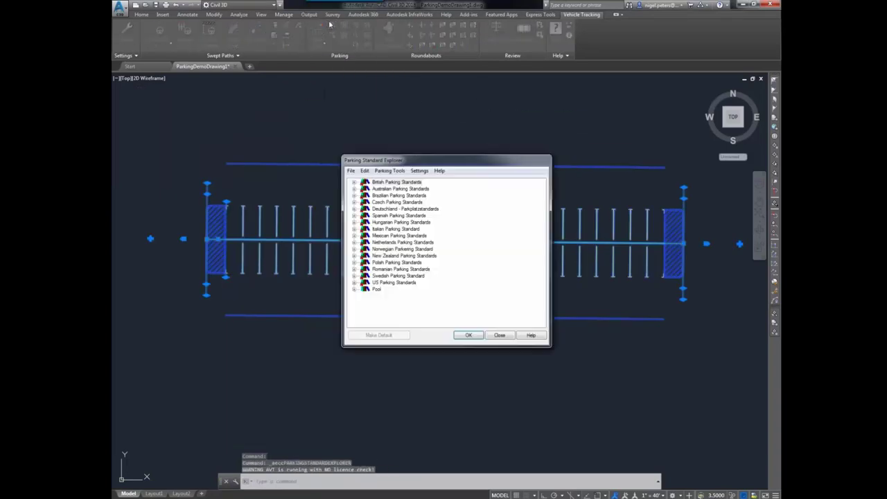
{"action": "left_click", "coordinate": [353, 289]}
{"action": "right_click", "coordinate": [400, 297]}
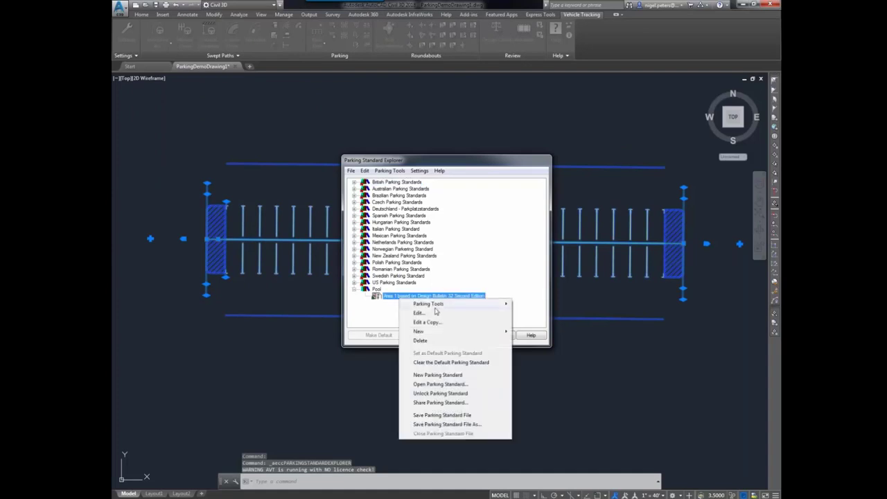
{"action": "left_click", "coordinate": [424, 313]}
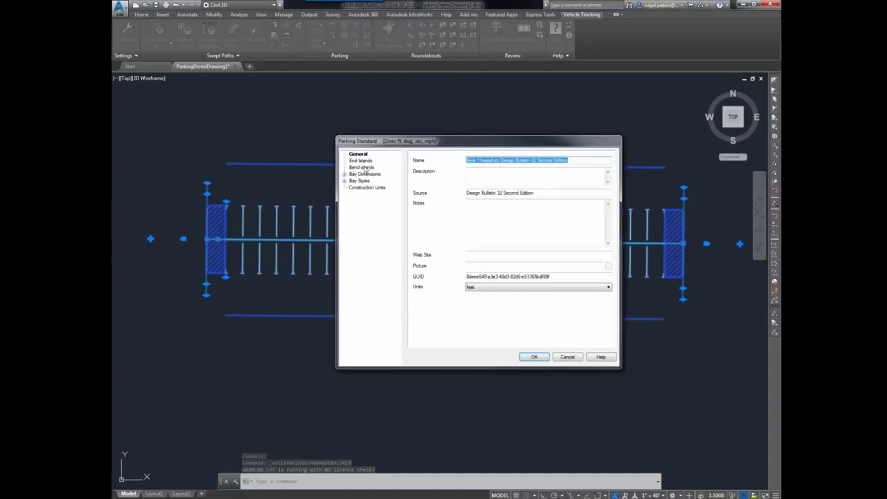
{"action": "left_click", "coordinate": [345, 181]}
{"action": "left_click", "coordinate": [368, 188]}
{"action": "left_click", "coordinate": [360, 181]}
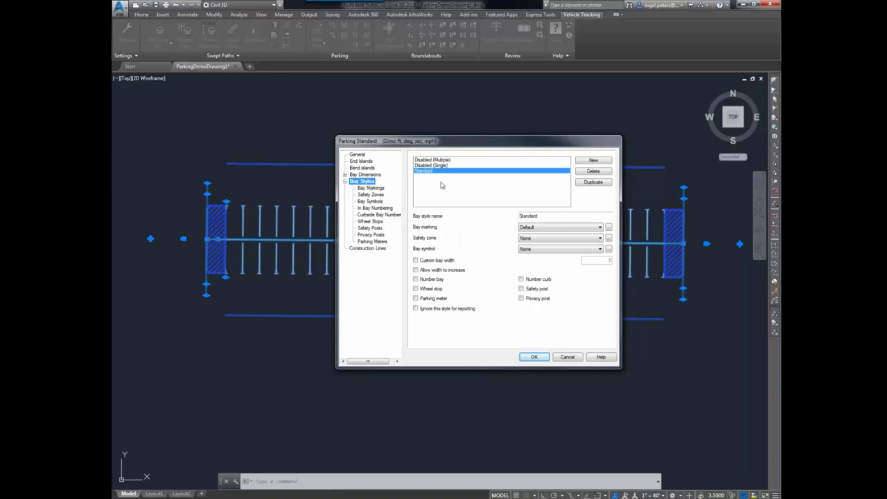
{"action": "left_click", "coordinate": [416, 288]}
{"action": "left_click", "coordinate": [531, 358]}
{"action": "left_click", "coordinate": [468, 335]}
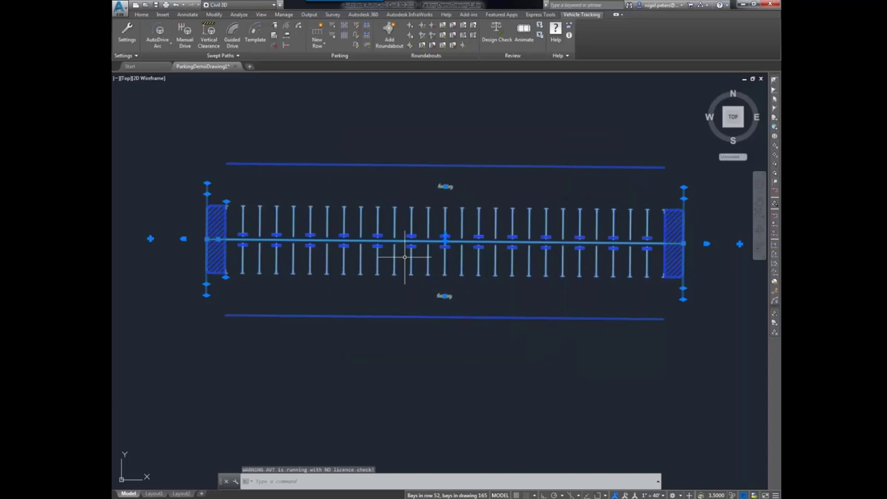
Step: Add a footpath to the double-sided row, exclude it from the start island only, and clear the selection
{"action": "scroll", "coordinate": [410, 243], "scroll_direction": "up", "scroll_amount": 8}
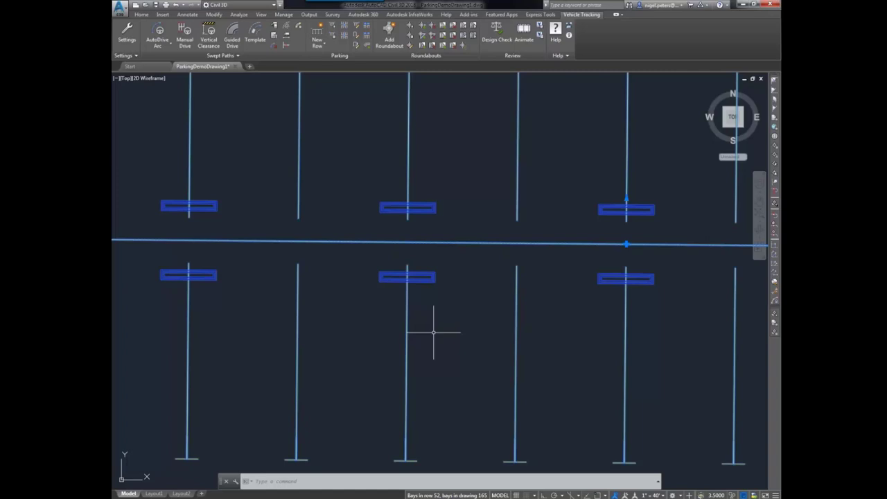
{"action": "scroll", "coordinate": [466, 288], "scroll_direction": "down", "scroll_amount": 6}
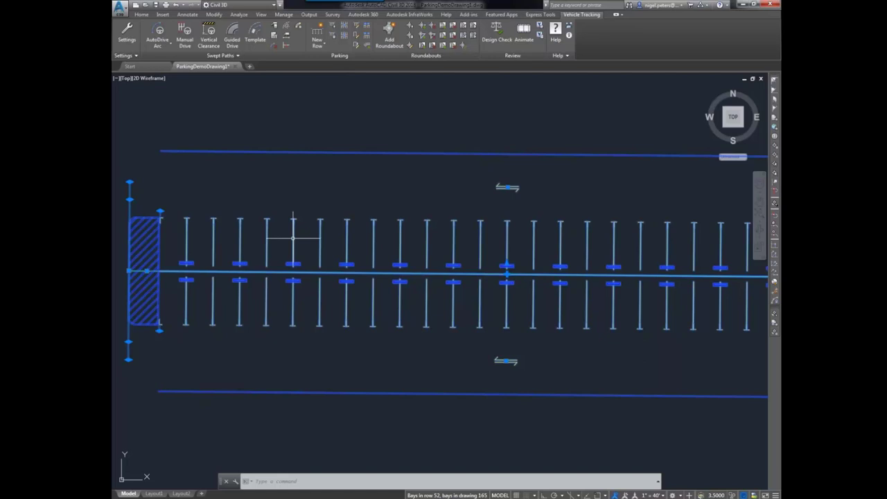
{"action": "left_click", "coordinate": [356, 25]}
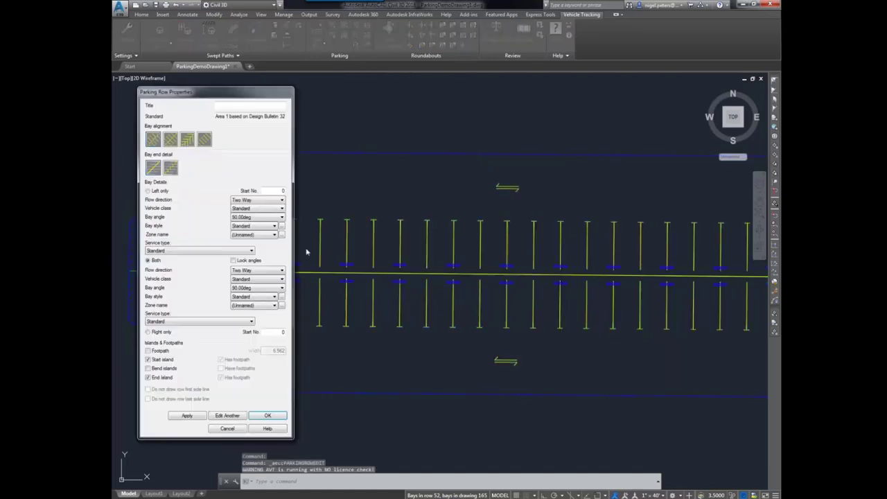
{"action": "left_click", "coordinate": [148, 350]}
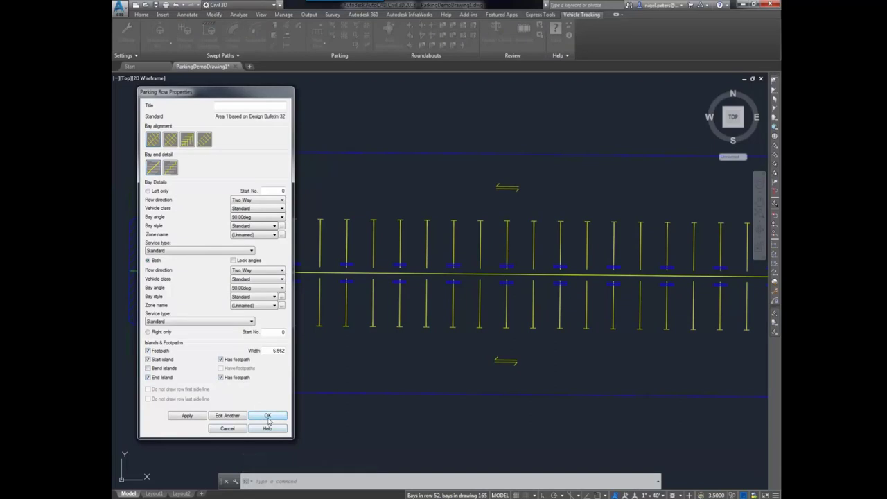
{"action": "left_click", "coordinate": [220, 359]}
{"action": "left_click", "coordinate": [268, 416]}
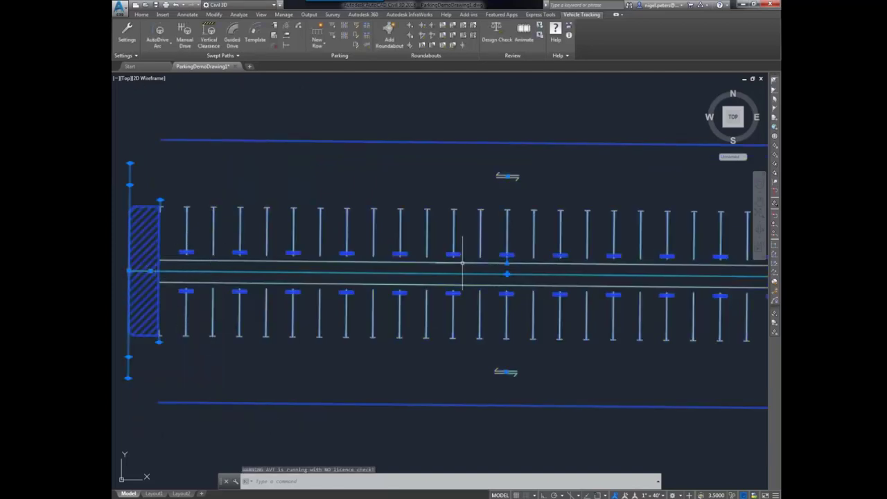
{"action": "scroll", "coordinate": [524, 273], "scroll_direction": "down", "scroll_amount": 5}
{"action": "scroll", "coordinate": [596, 270], "scroll_direction": "up", "scroll_amount": 10}
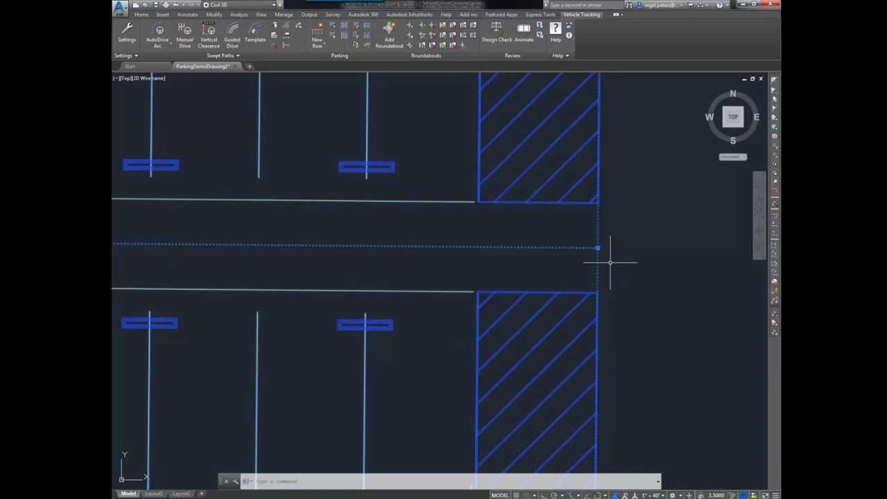
{"action": "scroll", "coordinate": [409, 299], "scroll_direction": "down", "scroll_amount": 8}
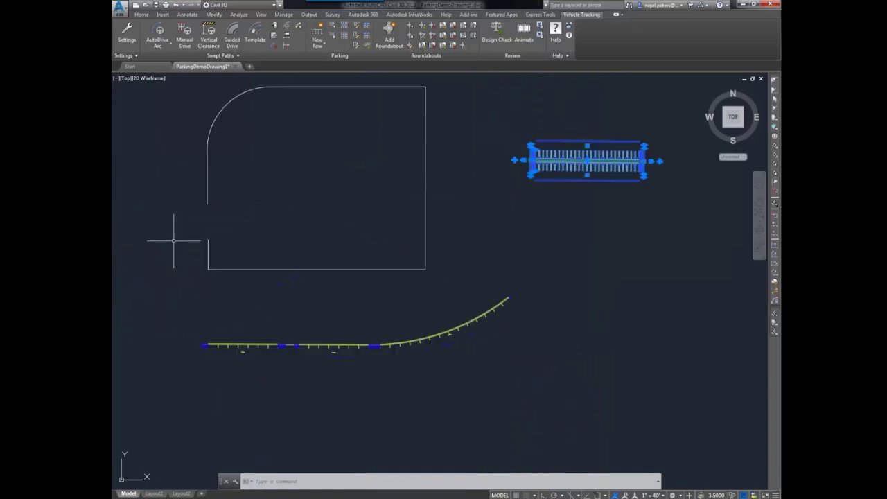
{"action": "key", "text": "Escape"}
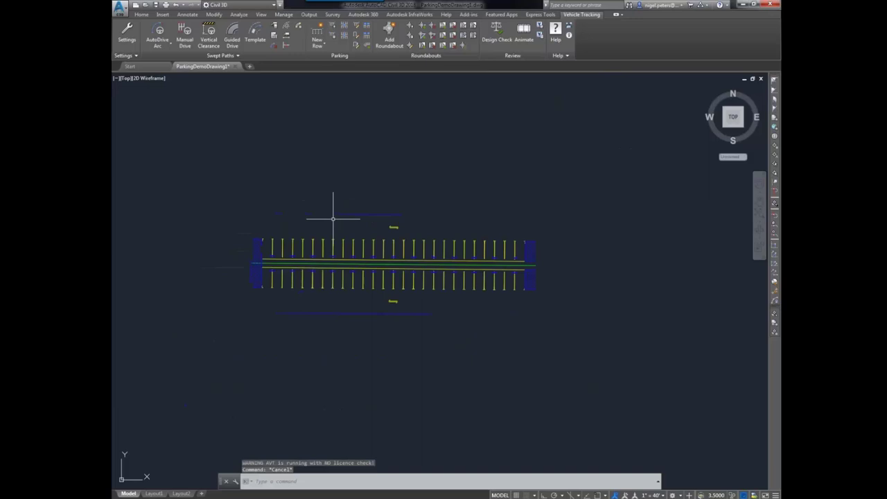
Step: Edit the first bay on the row's upper side, beside the start island, setting its type to Disabled (Multiple)
{"action": "scroll", "coordinate": [297, 252], "scroll_direction": "up", "scroll_amount": 4}
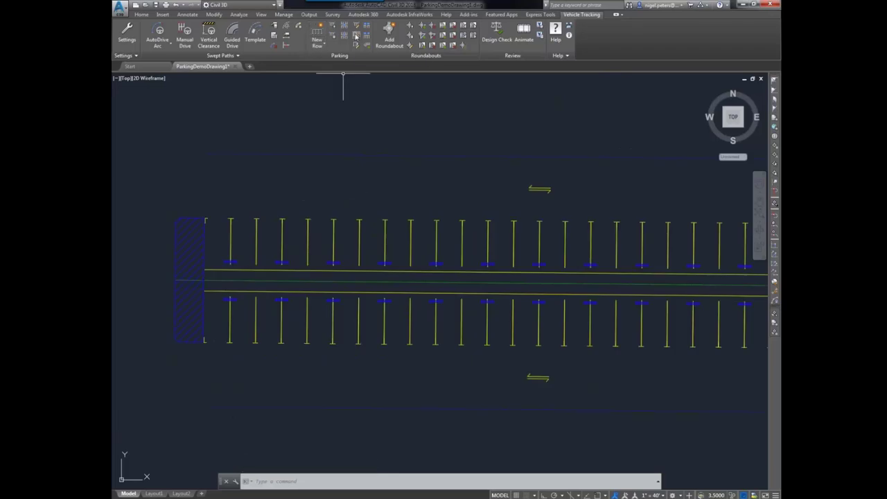
{"action": "left_click", "coordinate": [356, 38]}
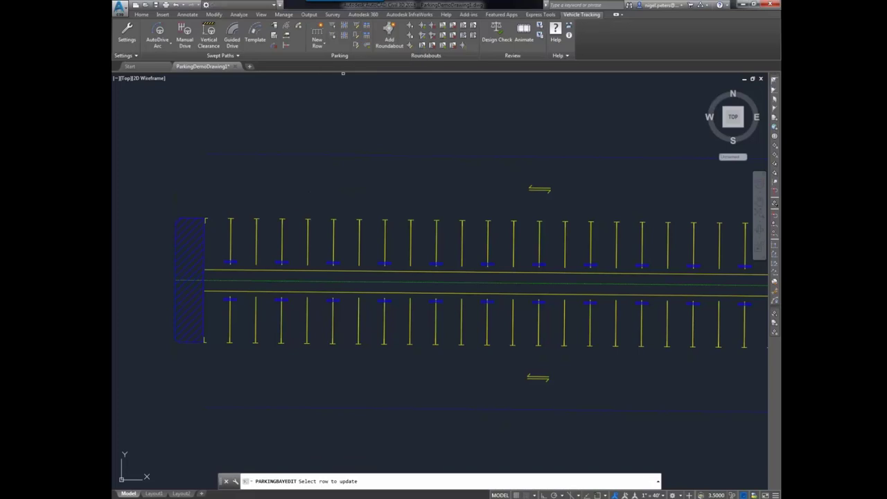
{"action": "left_click", "coordinate": [232, 244]}
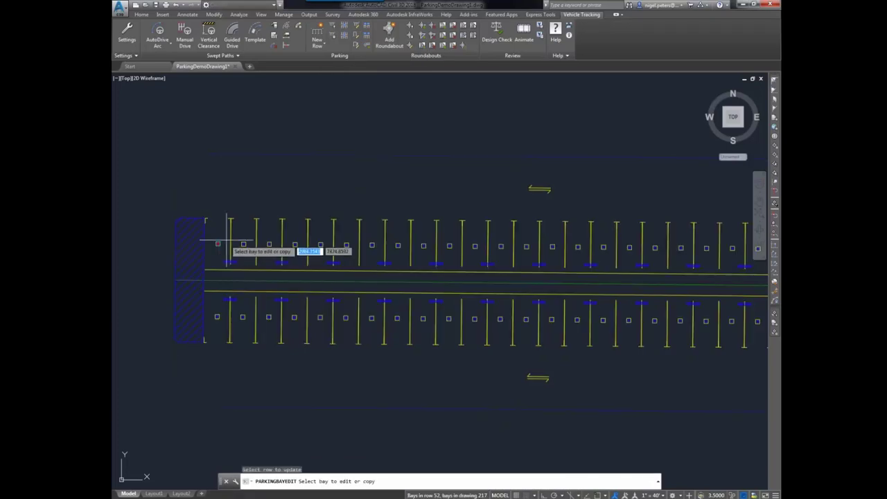
{"action": "left_click", "coordinate": [220, 242]}
{"action": "left_click_drag", "start_coordinate": [636, 256], "coordinate": [221, 109]}
{"action": "left_click", "coordinate": [235, 121]}
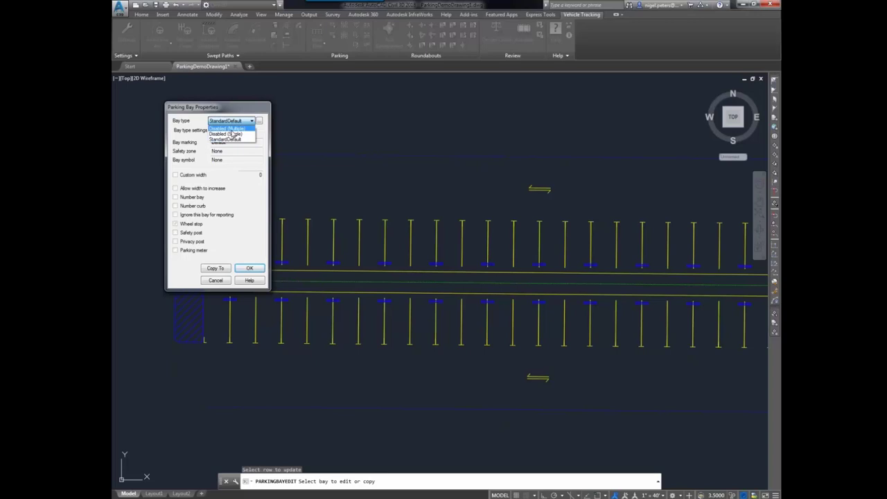
{"action": "left_click", "coordinate": [226, 128]}
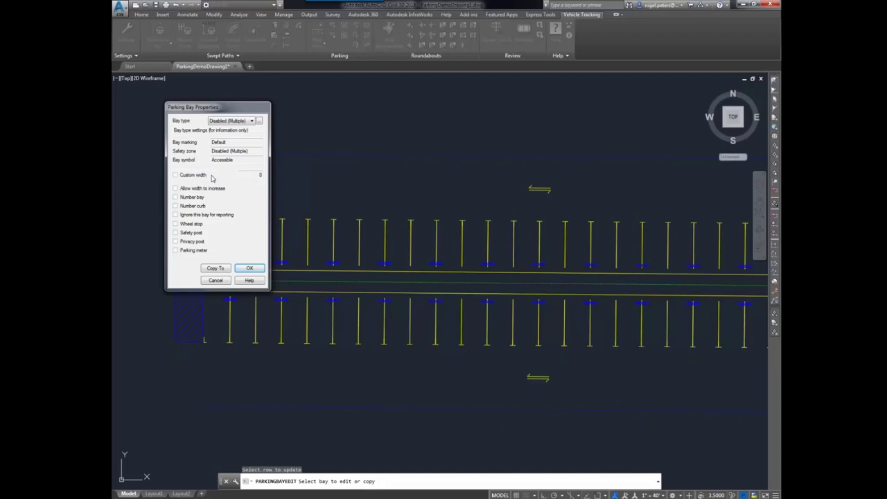
{"action": "left_click", "coordinate": [249, 269]}
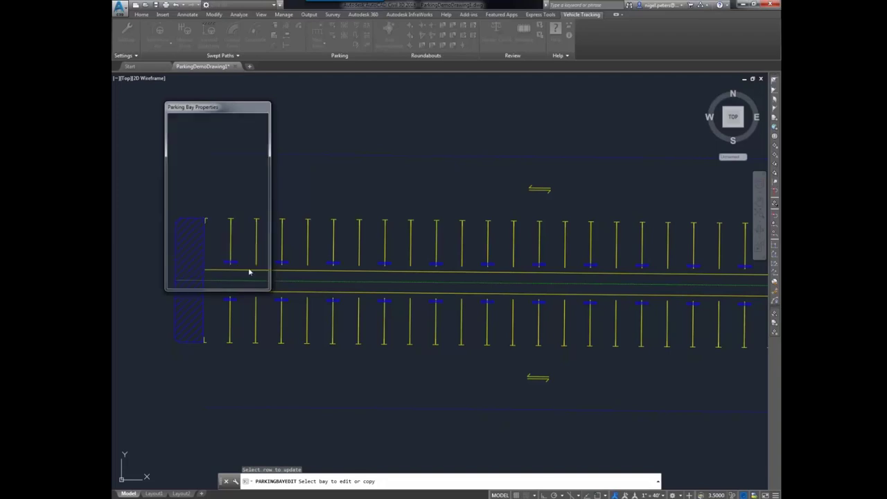
{"action": "left_click_drag", "start_coordinate": [241, 109], "coordinate": [453, 113]}
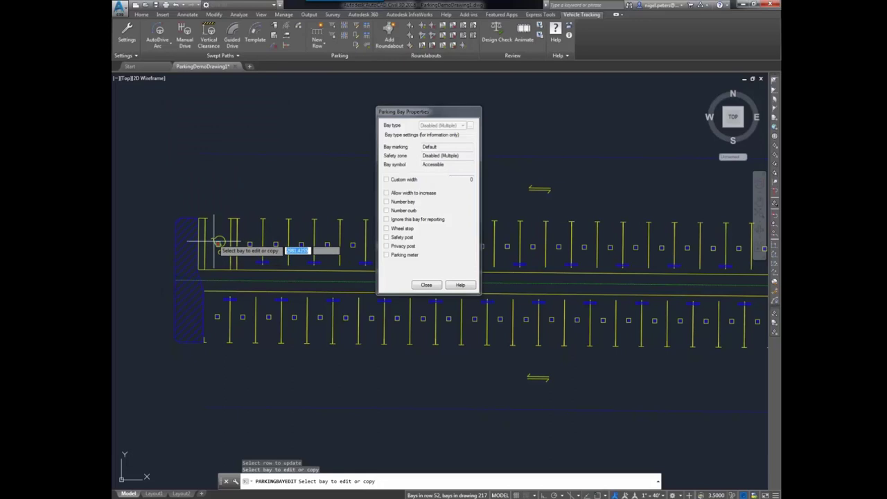
Step: Set the second bay on the row's upper side to the Disabled (Single) type
{"action": "left_click", "coordinate": [251, 249]}
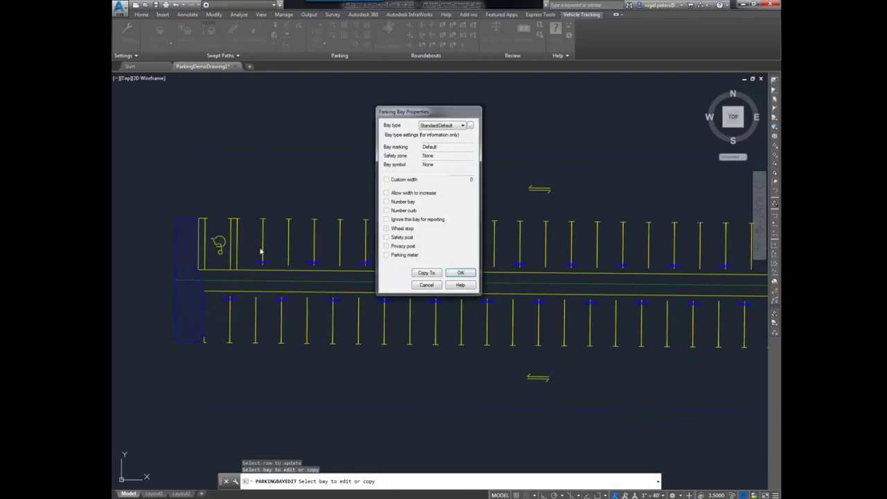
{"action": "left_click", "coordinate": [460, 273]}
{"action": "left_click", "coordinate": [228, 246]}
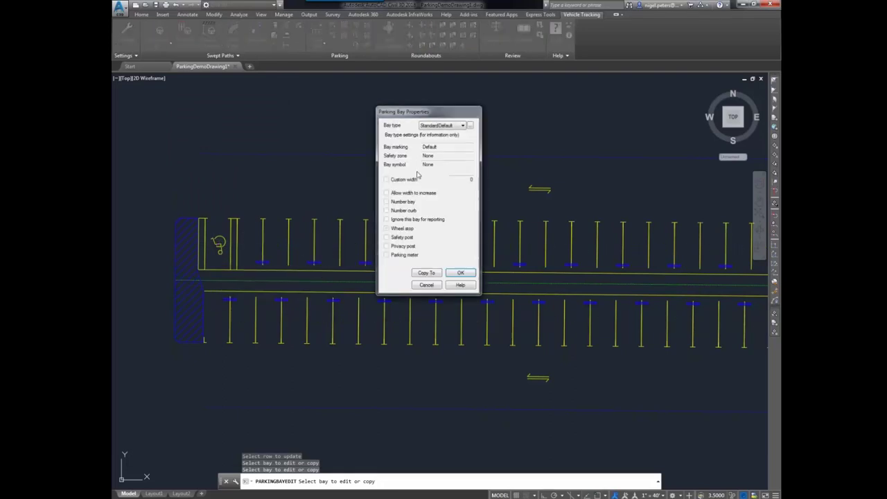
{"action": "left_click", "coordinate": [440, 125]}
{"action": "left_click", "coordinate": [437, 138]}
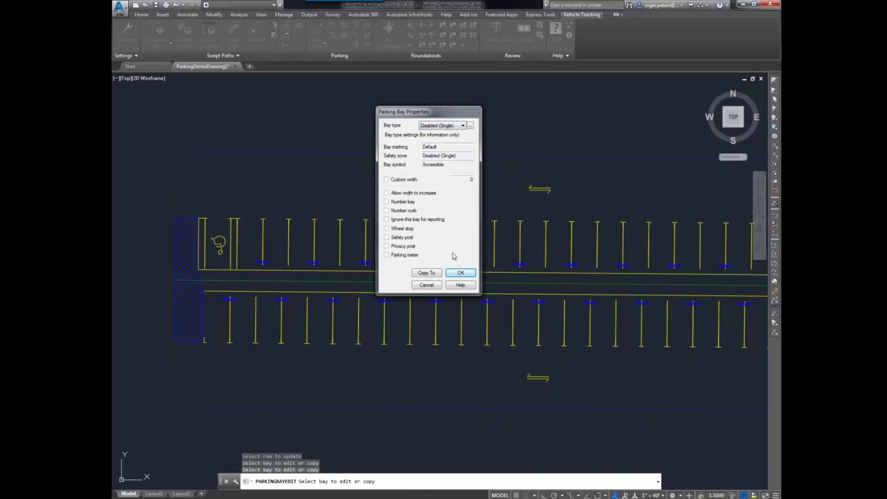
{"action": "key", "text": "Return"}
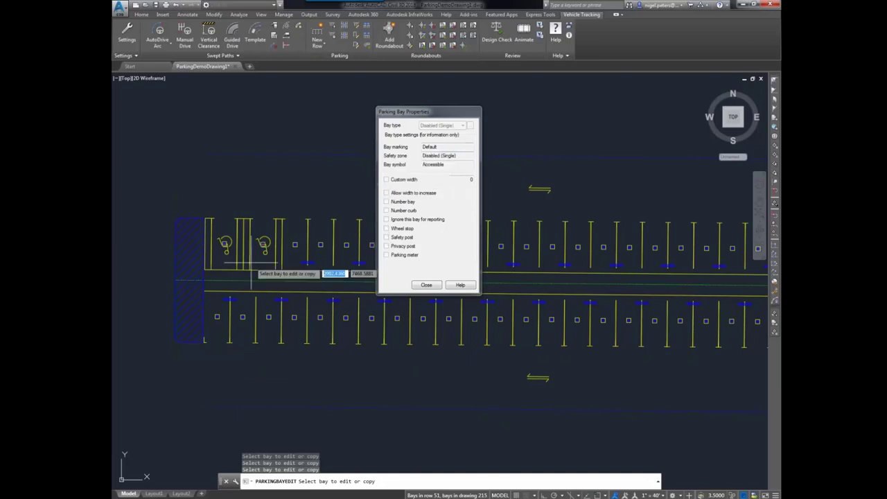
Step: Create a new bay style for the upper side's third bay with Default marking, no safety zone and the Accessible symbol
{"action": "left_click", "coordinate": [292, 246]}
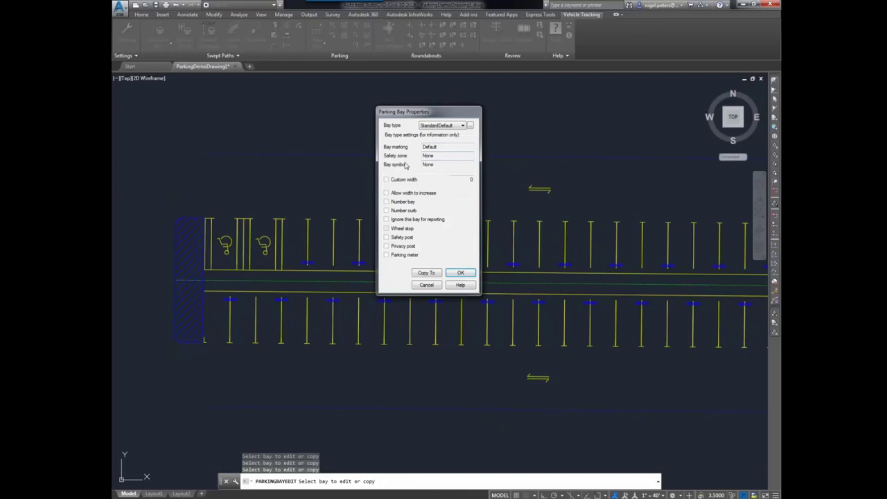
{"action": "left_click", "coordinate": [441, 126]}
{"action": "left_click", "coordinate": [438, 133]}
{"action": "left_click", "coordinate": [470, 125]}
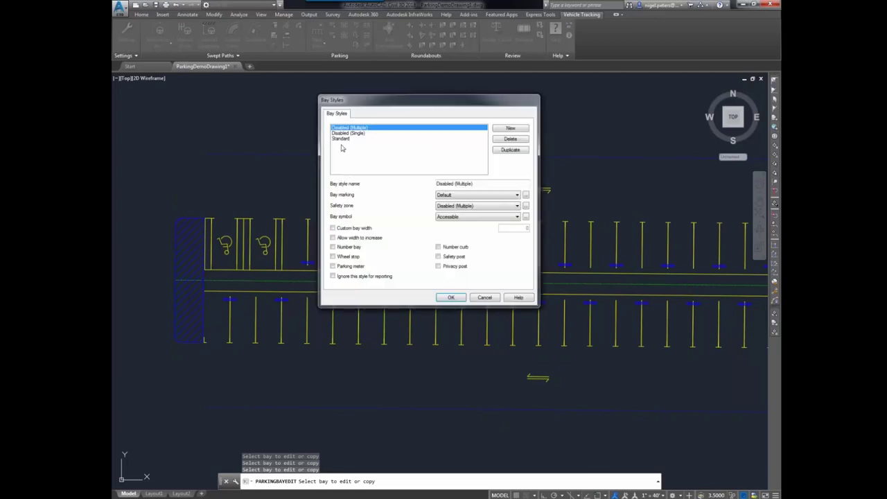
{"action": "left_click", "coordinate": [511, 129]}
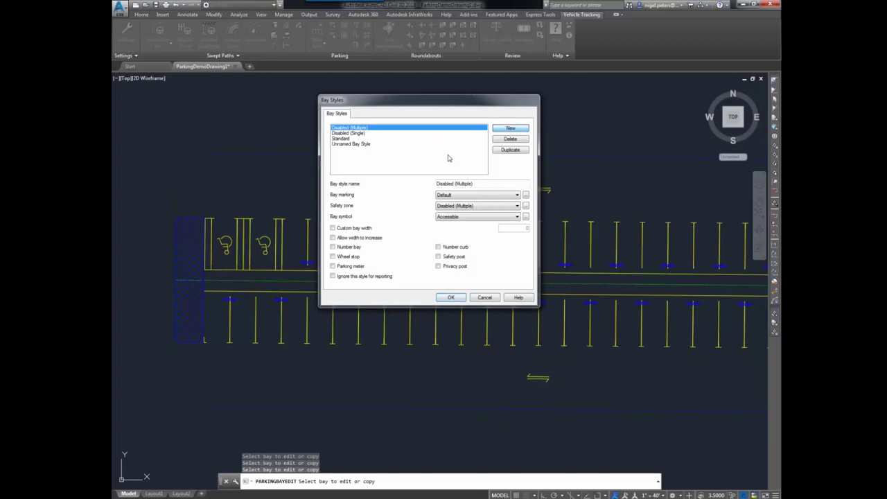
{"action": "left_click", "coordinate": [359, 145]}
{"action": "left_click", "coordinate": [452, 198]}
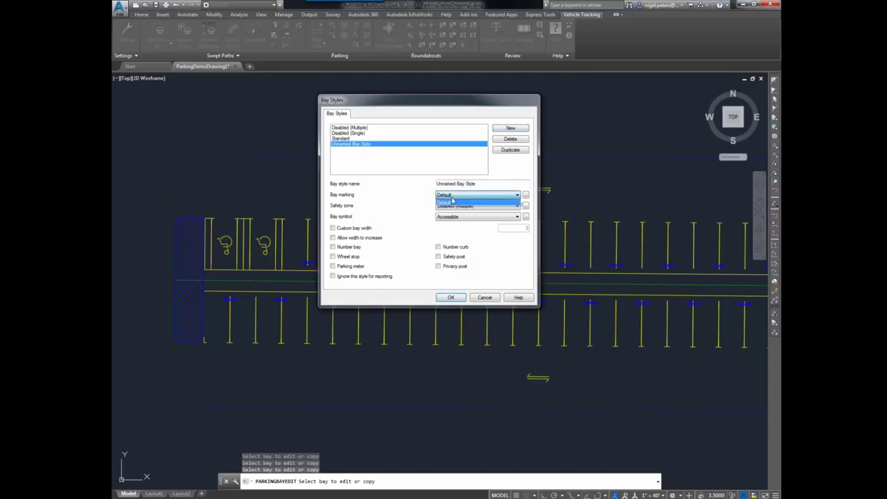
{"action": "left_click", "coordinate": [451, 201]}
{"action": "left_click", "coordinate": [453, 206]}
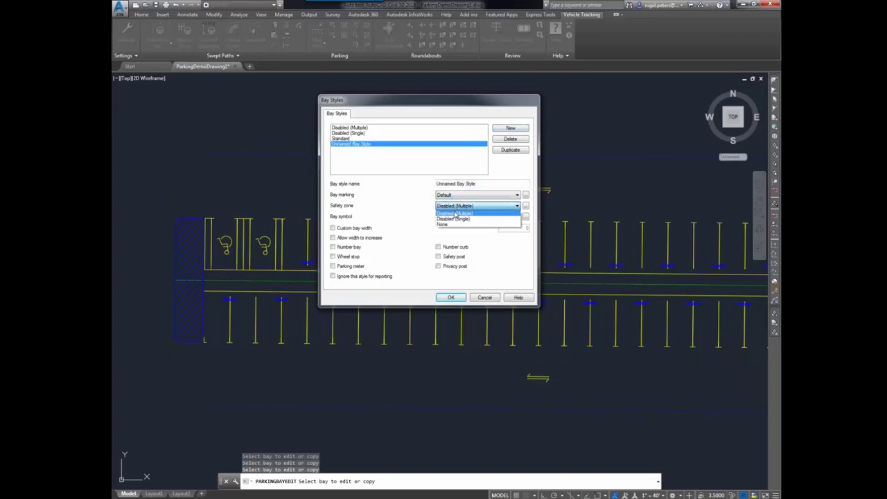
{"action": "left_click", "coordinate": [446, 225]}
{"action": "left_click", "coordinate": [448, 217]}
{"action": "left_click", "coordinate": [448, 226]}
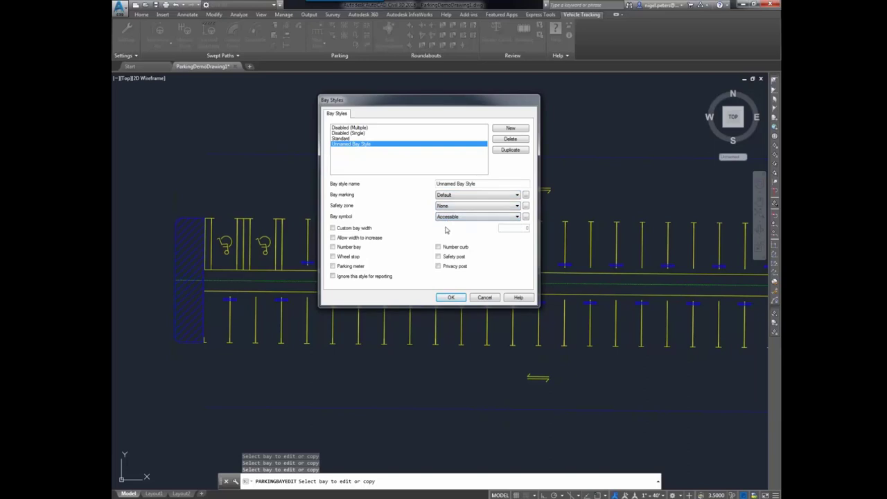
Step: Enable bay numbering, parking meter and wheel stop in the new bay style and apply it to the third bay
{"action": "left_click", "coordinate": [332, 247]}
{"action": "left_click", "coordinate": [332, 238]}
{"action": "left_click", "coordinate": [333, 238]}
{"action": "left_click", "coordinate": [333, 266]}
{"action": "left_click", "coordinate": [333, 256]}
{"action": "left_click", "coordinate": [452, 297]}
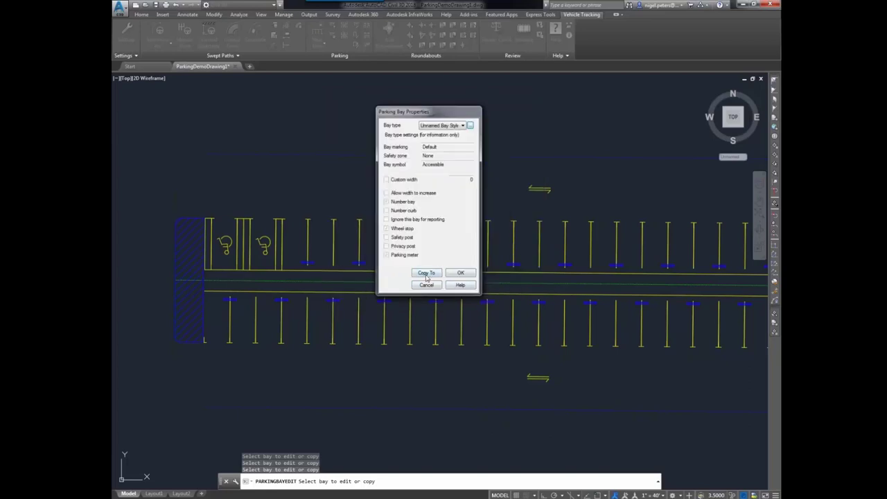
{"action": "left_click", "coordinate": [460, 273]}
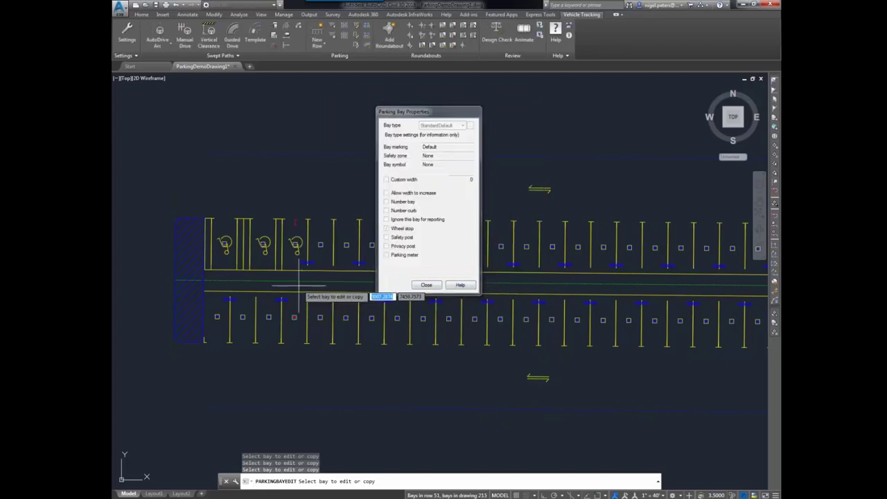
Step: Examine the third bay's number, wheel stop and parking meter up close and close the bay properties
{"action": "scroll", "coordinate": [293, 143], "scroll_direction": "up", "scroll_amount": 6}
{"action": "scroll", "coordinate": [297, 305], "scroll_direction": "down", "scroll_amount": 6}
{"action": "scroll", "coordinate": [298, 283], "scroll_direction": "up", "scroll_amount": 5}
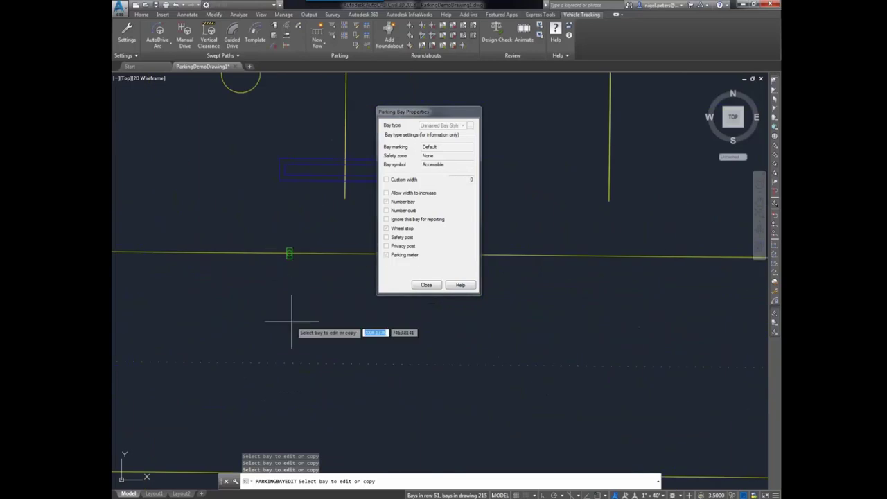
{"action": "scroll", "coordinate": [291, 320], "scroll_direction": "down", "scroll_amount": 5}
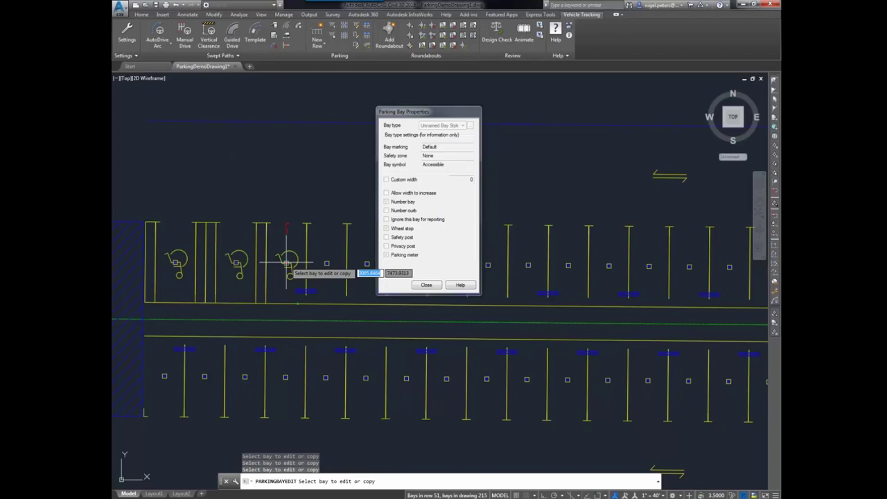
{"action": "scroll", "coordinate": [280, 177], "scroll_direction": "down", "scroll_amount": 8}
{"action": "scroll", "coordinate": [280, 178], "scroll_direction": "up", "scroll_amount": 6}
{"action": "left_click", "coordinate": [427, 286]}
{"action": "scroll", "coordinate": [347, 159], "scroll_direction": "down", "scroll_amount": 6}
{"action": "scroll", "coordinate": [118, 163], "scroll_direction": "up", "scroll_amount": 4}
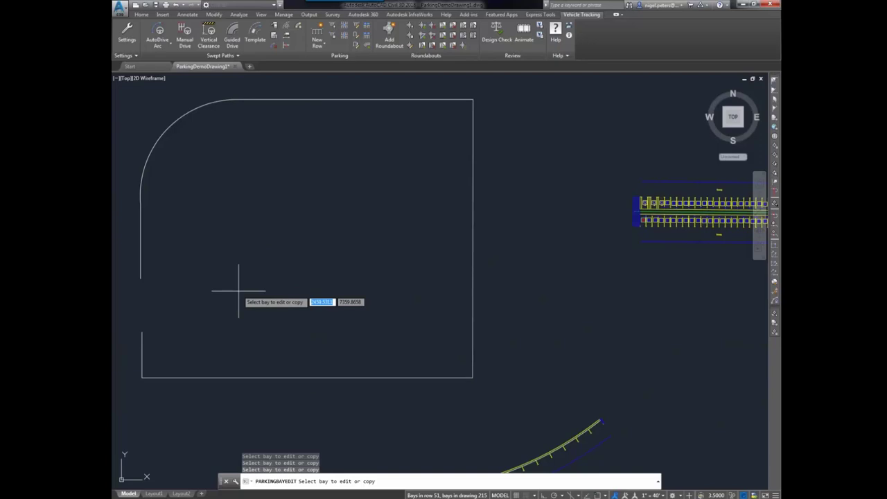
{"action": "left_click", "coordinate": [324, 43]}
{"action": "left_click", "coordinate": [337, 75]}
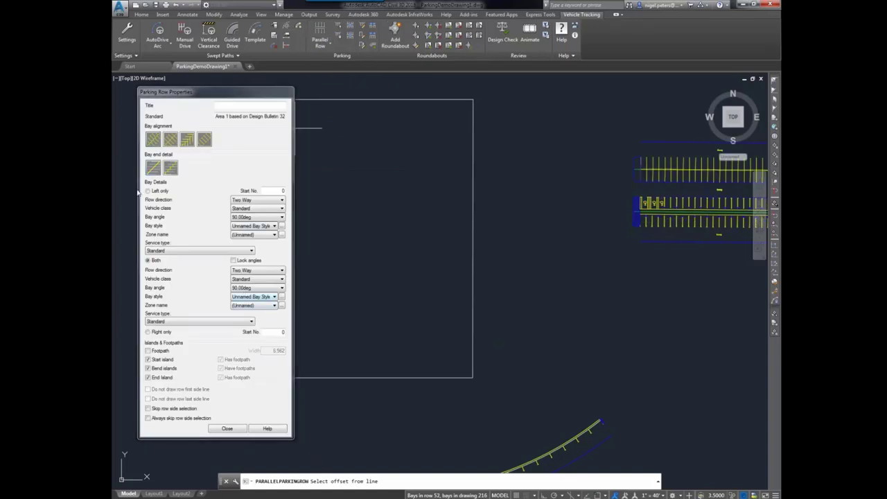
{"action": "left_click", "coordinate": [223, 429]}
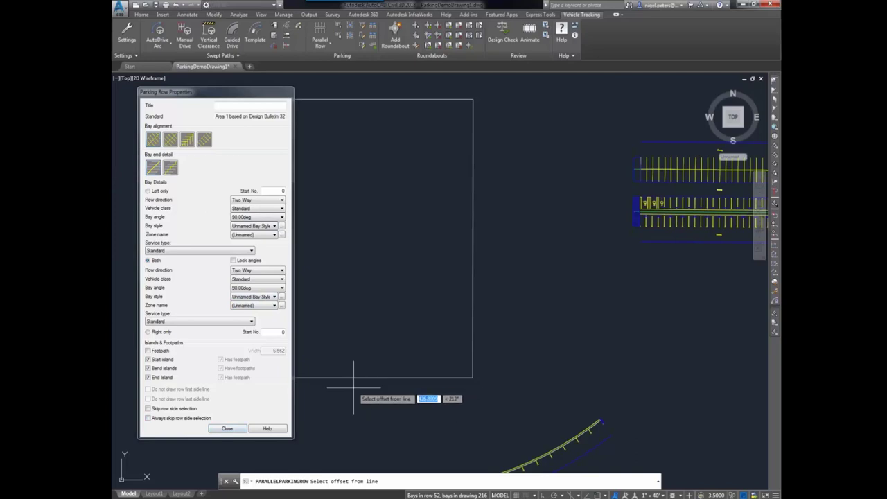
{"action": "left_click", "coordinate": [233, 428]}
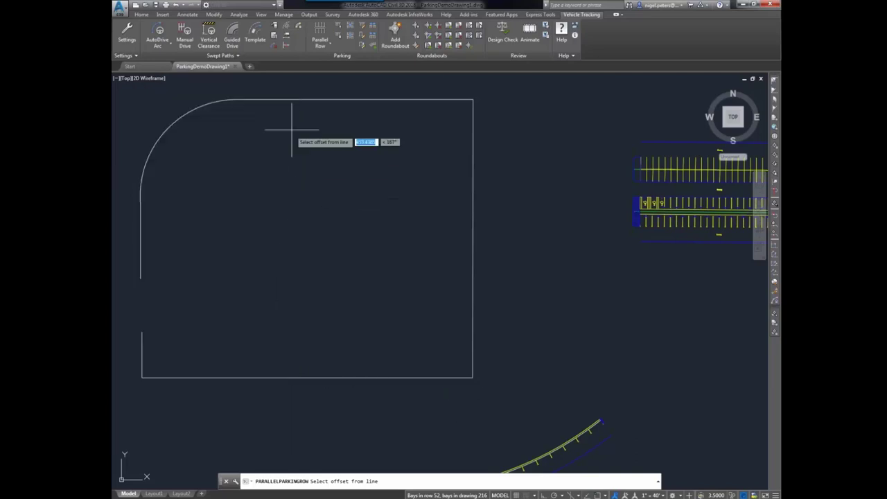
{"action": "key", "text": "Escape"}
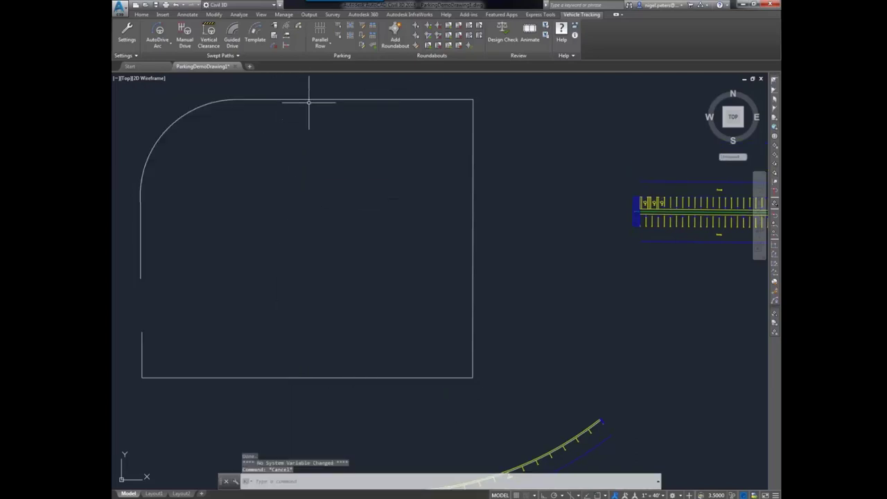
Step: Create a parallel parking row along the lot's boundary outline at offset 0, with bays on the inner side only
{"action": "left_click", "coordinate": [309, 100]}
{"action": "left_click", "coordinate": [319, 33]}
{"action": "left_click", "coordinate": [223, 429]}
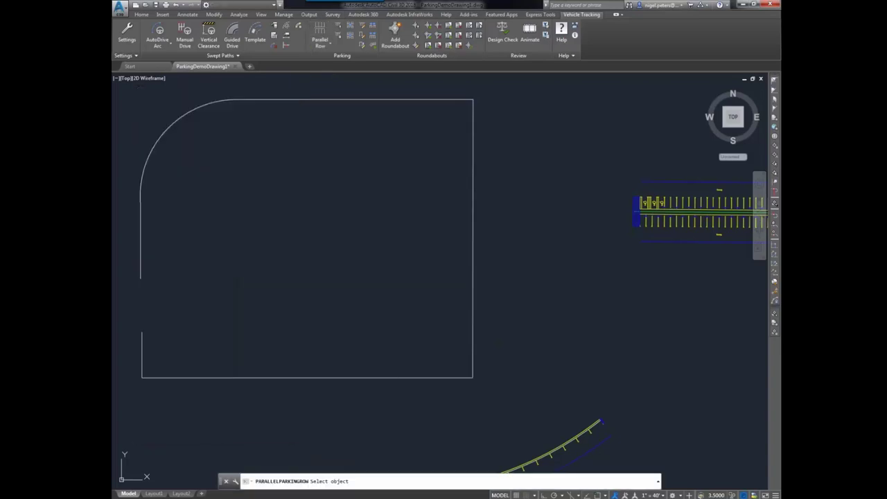
{"action": "left_click", "coordinate": [226, 378]}
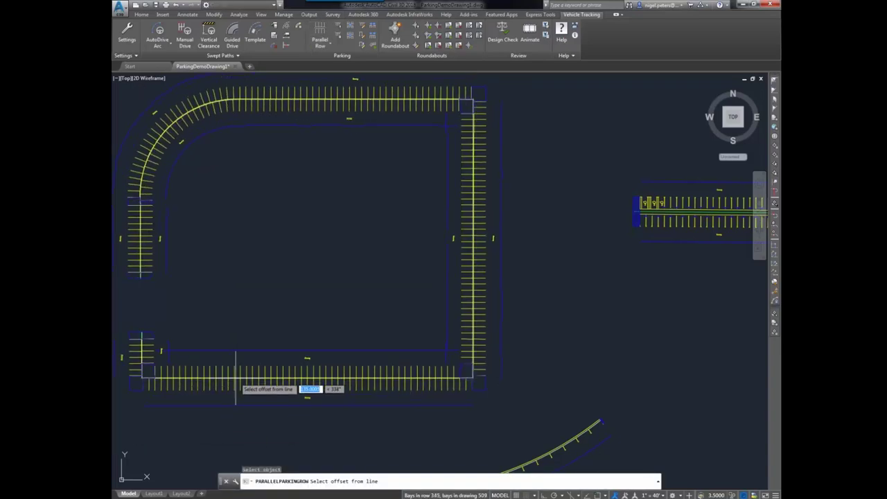
{"action": "type", "text": "0"}
{"action": "key", "text": "Return"}
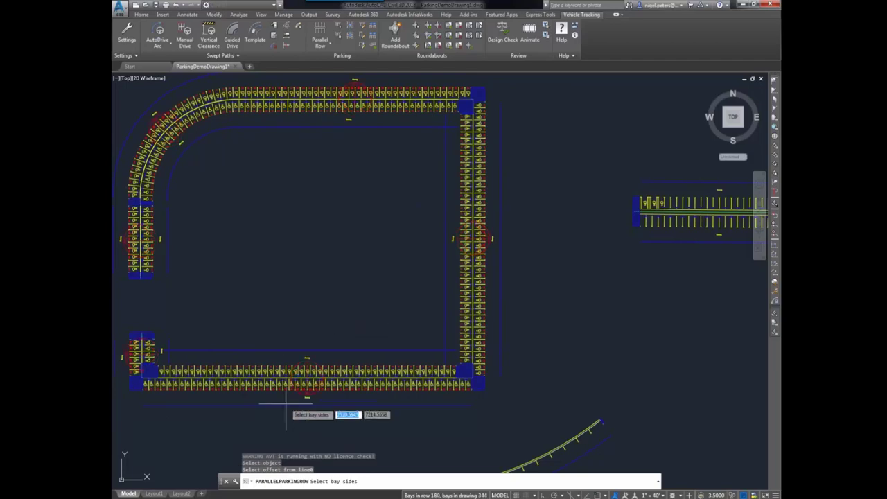
{"action": "left_click", "coordinate": [297, 347]}
{"action": "scroll", "coordinate": [251, 274], "scroll_direction": "up", "scroll_amount": 3}
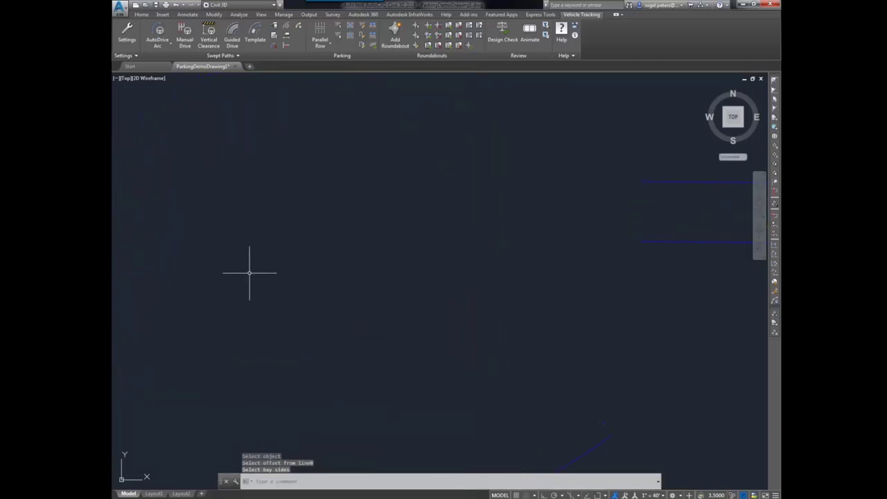
{"action": "scroll", "coordinate": [253, 275], "scroll_direction": "down", "scroll_amount": 3}
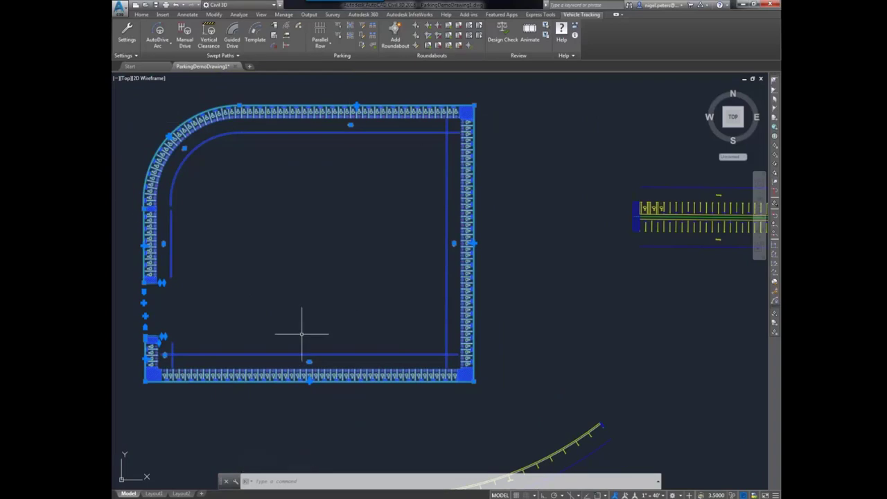
Step: Change the boundary row's bay style to Standard in its row properties
{"action": "left_click", "coordinate": [362, 26]}
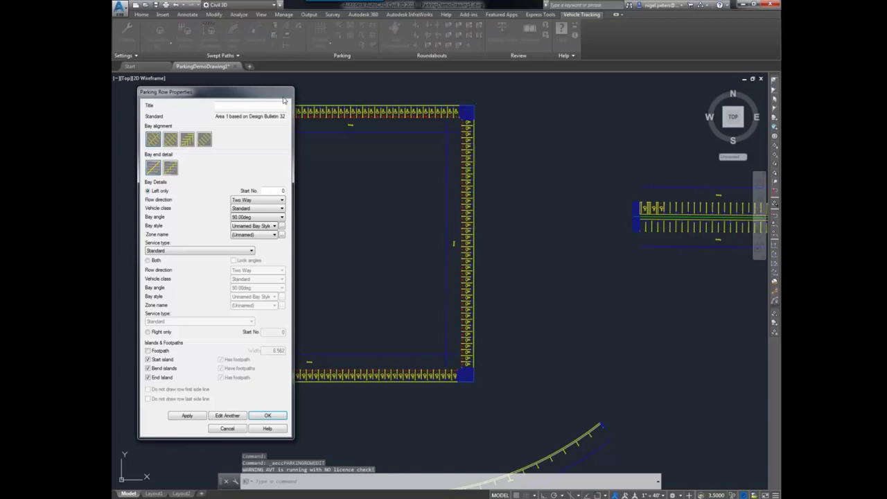
{"action": "left_click", "coordinate": [280, 208]}
{"action": "left_click", "coordinate": [280, 213]}
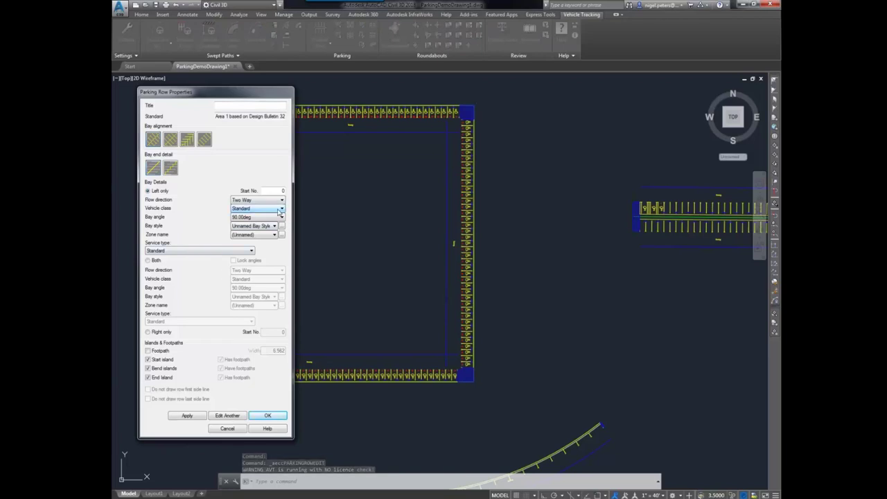
{"action": "left_click", "coordinate": [268, 227]}
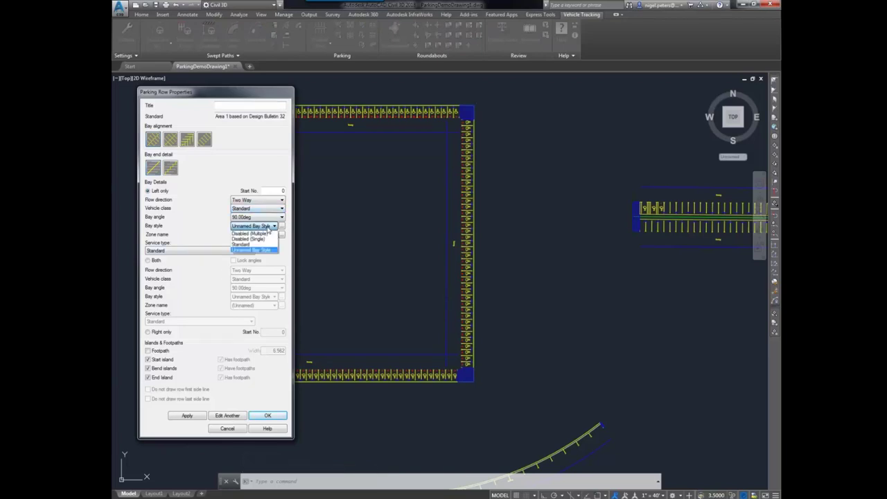
{"action": "left_click", "coordinate": [243, 244]}
{"action": "left_click", "coordinate": [266, 416]}
{"action": "left_click", "coordinate": [273, 415]}
{"action": "key", "text": "Escape"}
Step: Add a double-sided parallel parking row inside the boundary row, keeping the access road between them
{"action": "scroll", "coordinate": [142, 363], "scroll_direction": "up", "scroll_amount": 2}
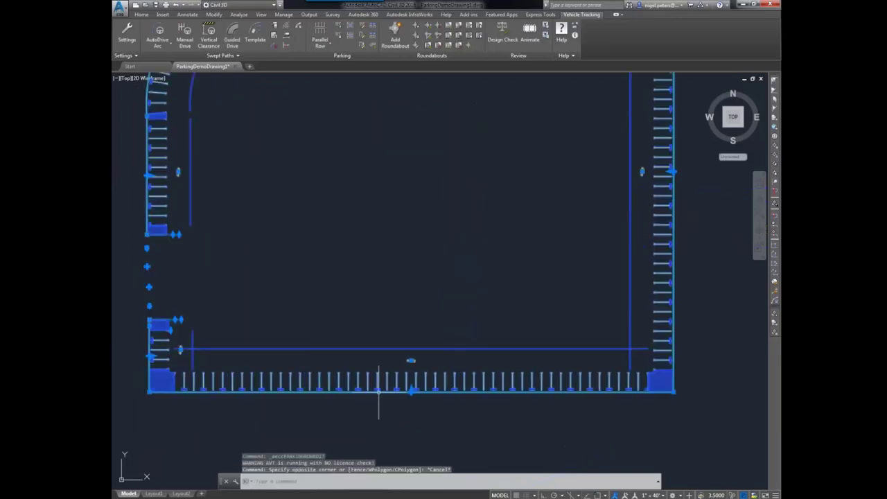
{"action": "scroll", "coordinate": [556, 200], "scroll_direction": "down", "scroll_amount": 2}
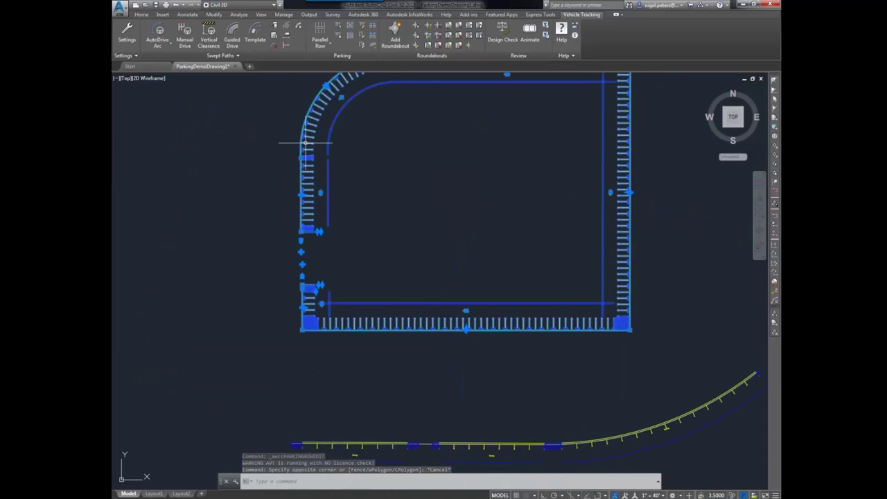
{"action": "scroll", "coordinate": [315, 146], "scroll_direction": "up", "scroll_amount": 3}
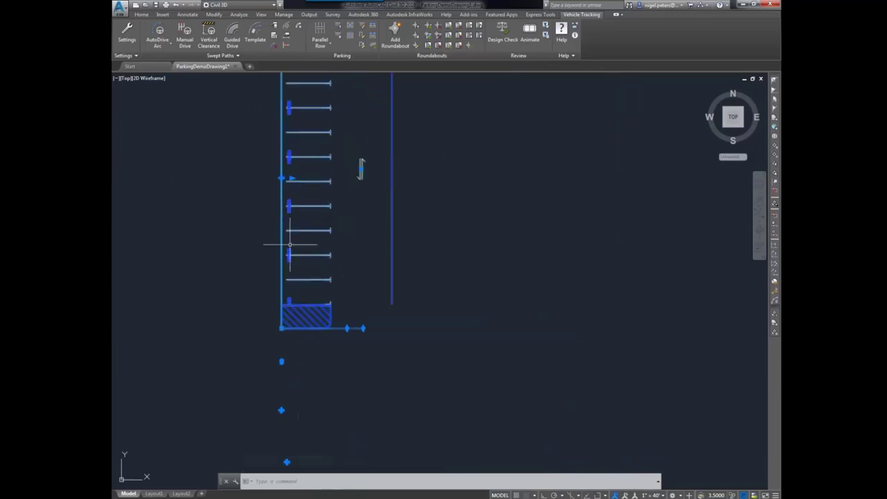
{"action": "scroll", "coordinate": [323, 268], "scroll_direction": "down", "scroll_amount": 4}
{"action": "scroll", "coordinate": [677, 204], "scroll_direction": "up", "scroll_amount": 5}
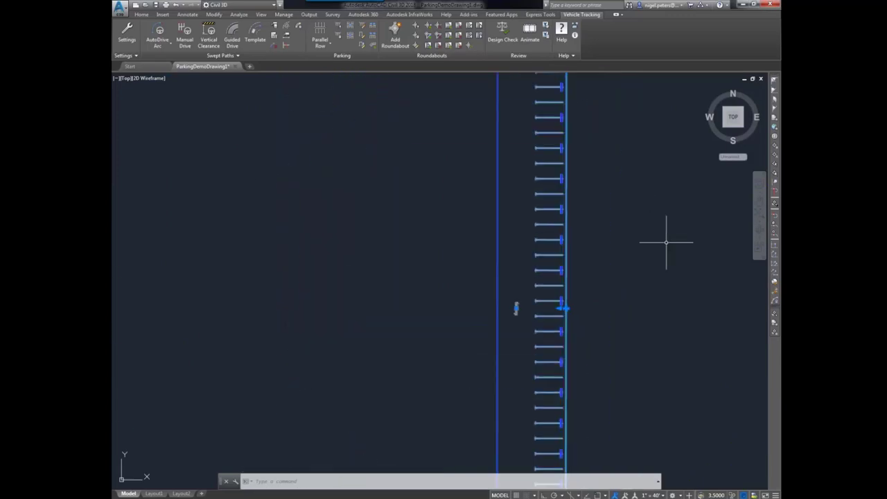
{"action": "scroll", "coordinate": [674, 231], "scroll_direction": "down", "scroll_amount": 5}
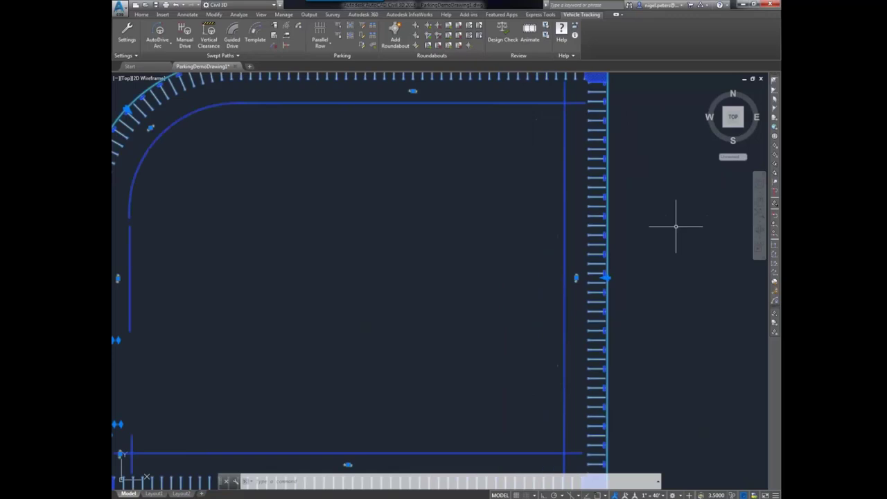
{"action": "left_click", "coordinate": [322, 34]}
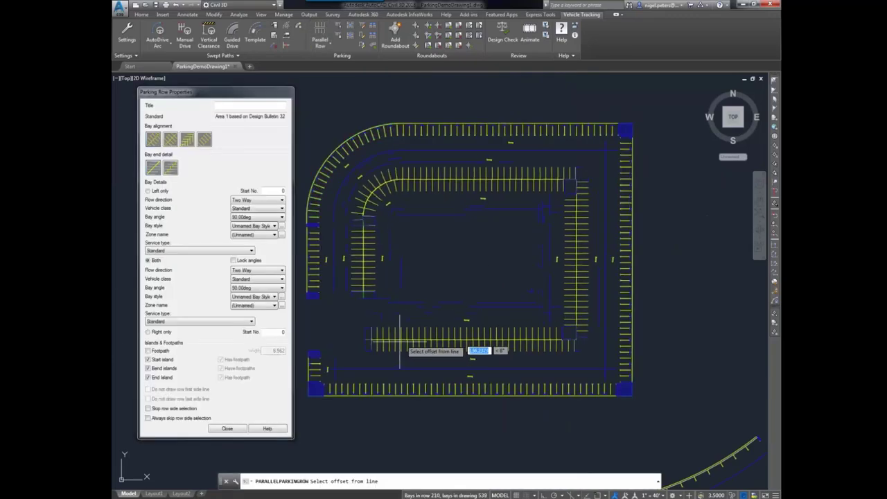
{"action": "left_click", "coordinate": [369, 395]}
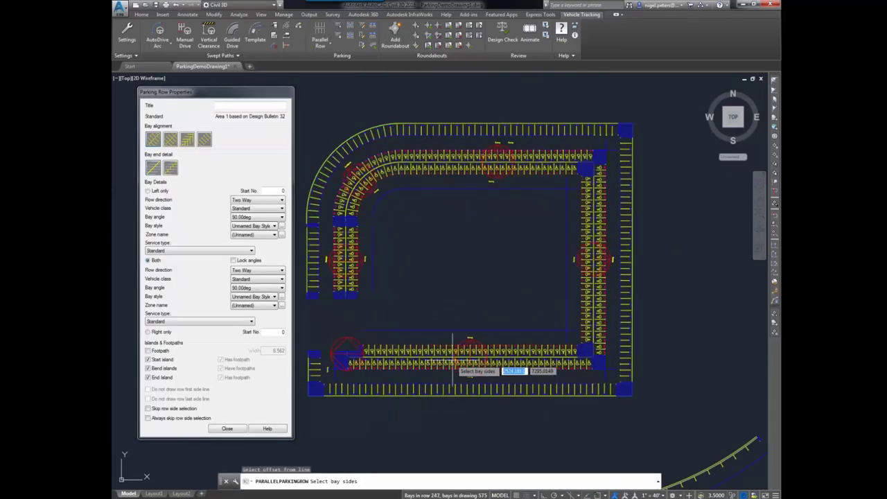
{"action": "key", "text": "Return"}
Step: Add another double-sided parallel row nested inside the previous loop of bays
{"action": "left_click", "coordinate": [319, 32]}
{"action": "left_click", "coordinate": [465, 341]}
{"action": "key", "text": "Escape"}
{"action": "key", "text": "Escape"}
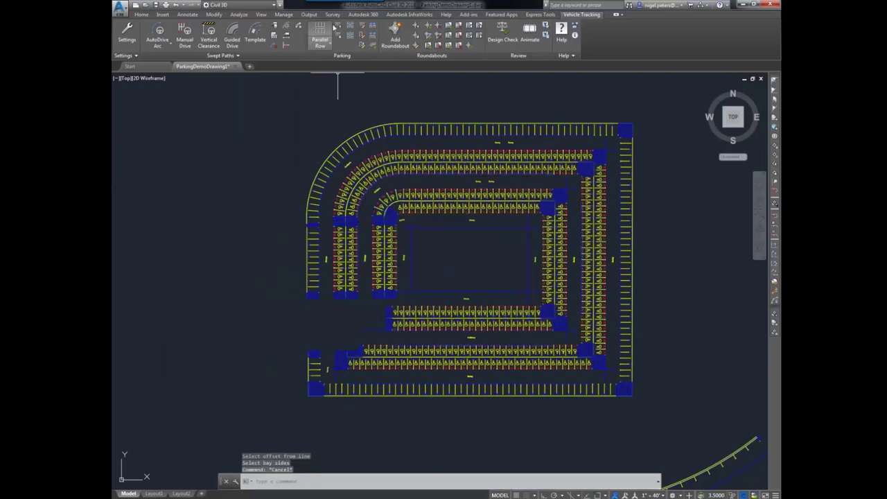
Step: Draw a straight double-sided parking row across the empty area at the centre of the lot
{"action": "left_click", "coordinate": [319, 43]}
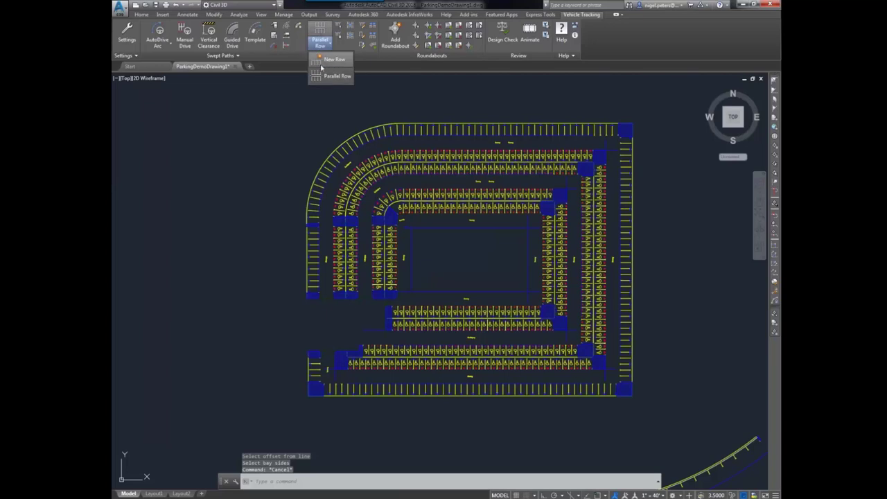
{"action": "left_click", "coordinate": [332, 60]}
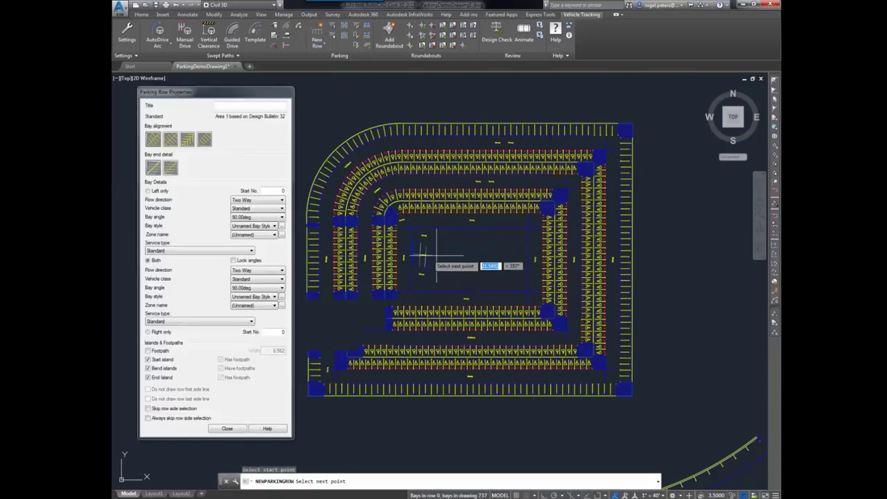
{"action": "left_click", "coordinate": [527, 257]}
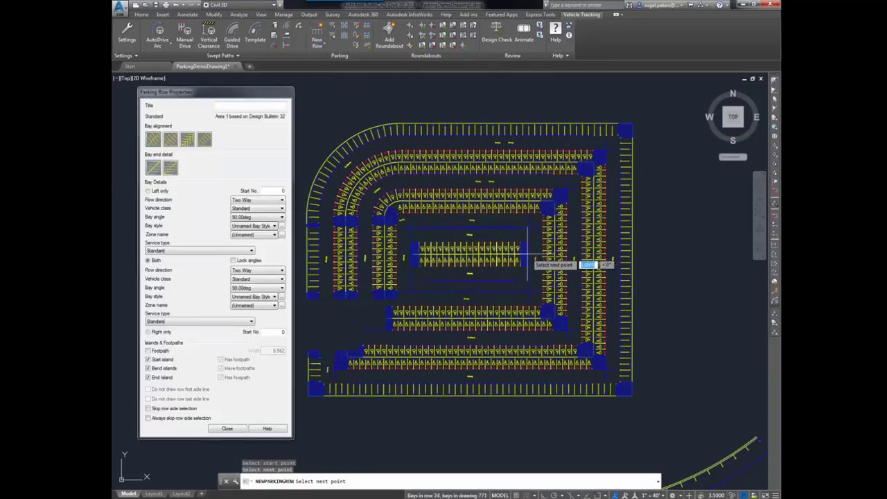
{"action": "key", "text": "Escape"}
{"action": "left_click", "coordinate": [454, 199]}
{"action": "key", "text": "Escape"}
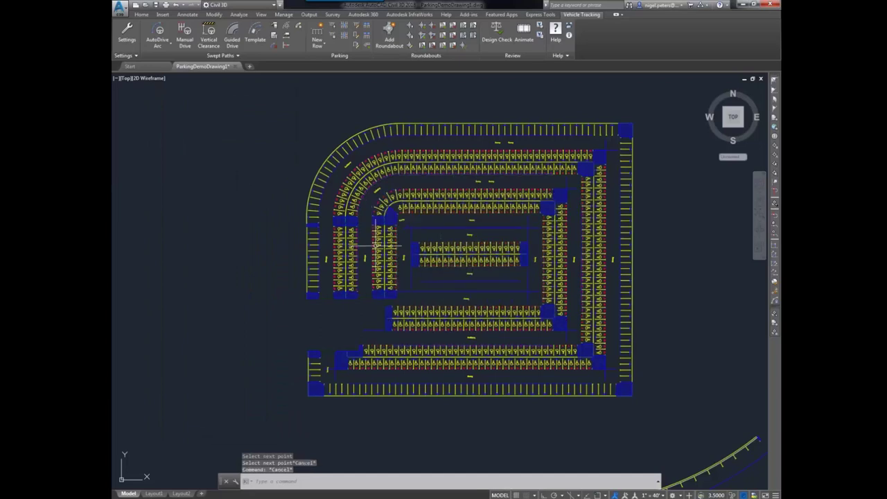
Step: Set the bay style on the inner side of the innermost loop row to Standard
{"action": "left_click", "coordinate": [384, 298]}
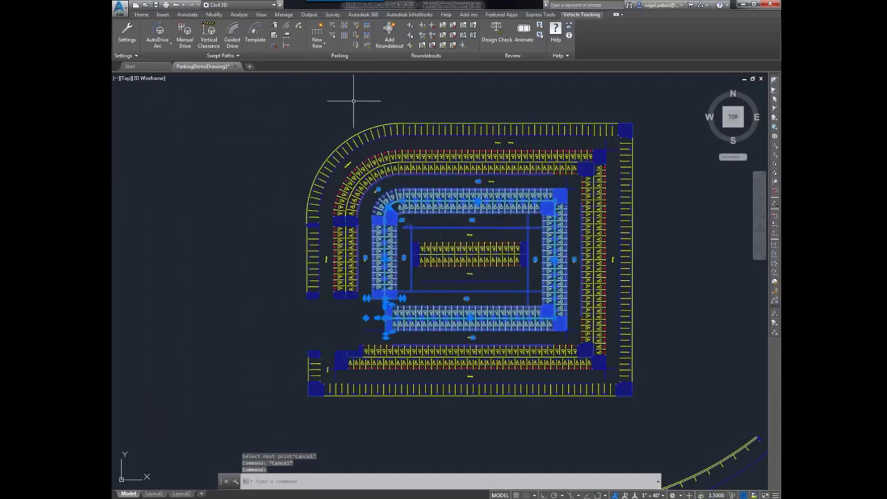
{"action": "left_click", "coordinate": [359, 24]}
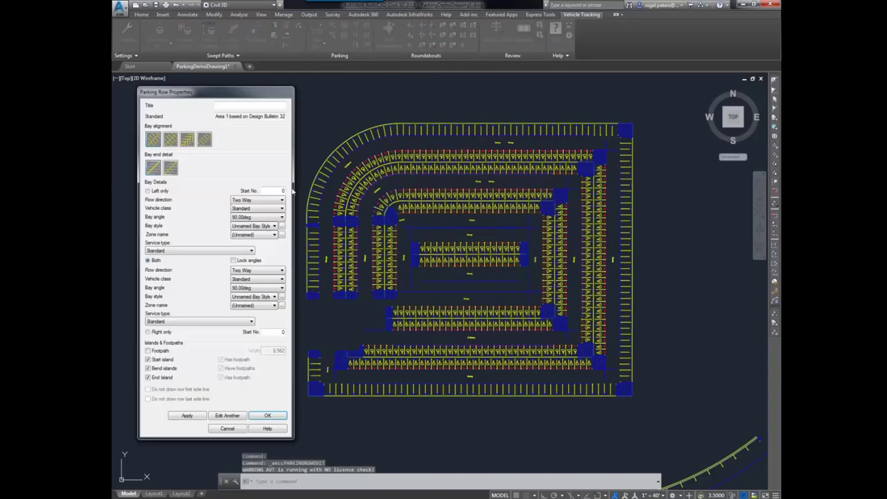
{"action": "left_click", "coordinate": [268, 226]}
{"action": "left_click", "coordinate": [257, 233]}
{"action": "left_click", "coordinate": [267, 415]}
{"action": "left_click", "coordinate": [358, 408]}
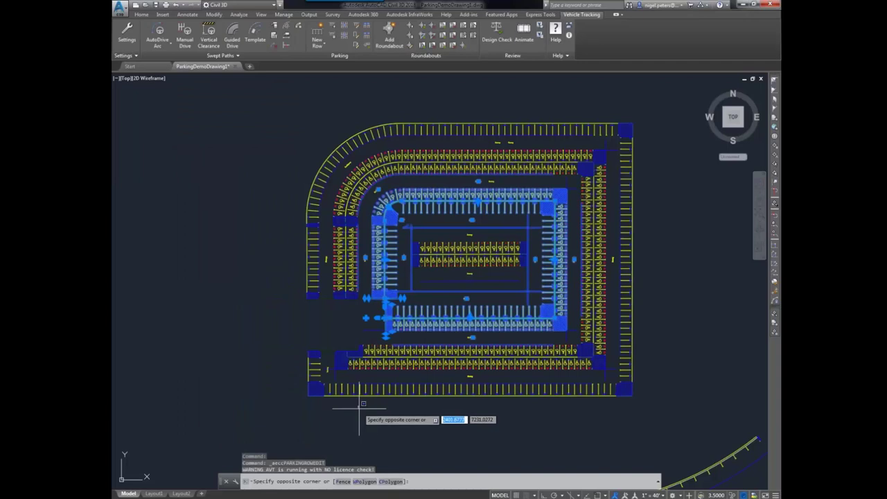
{"action": "key", "text": "Escape"}
{"action": "key", "text": "Escape"}
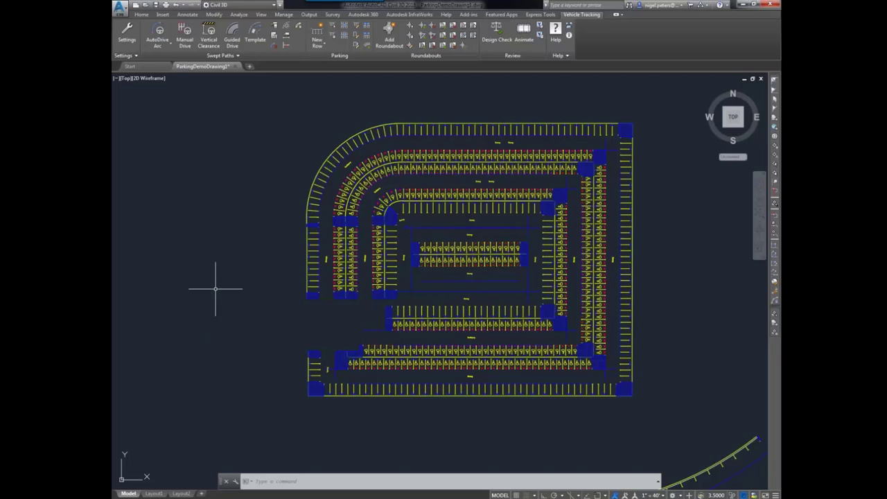
Step: Review the parking bay report with its Standard, Bay type and Vehicle class columns widened, and close it
{"action": "left_click", "coordinate": [333, 37]}
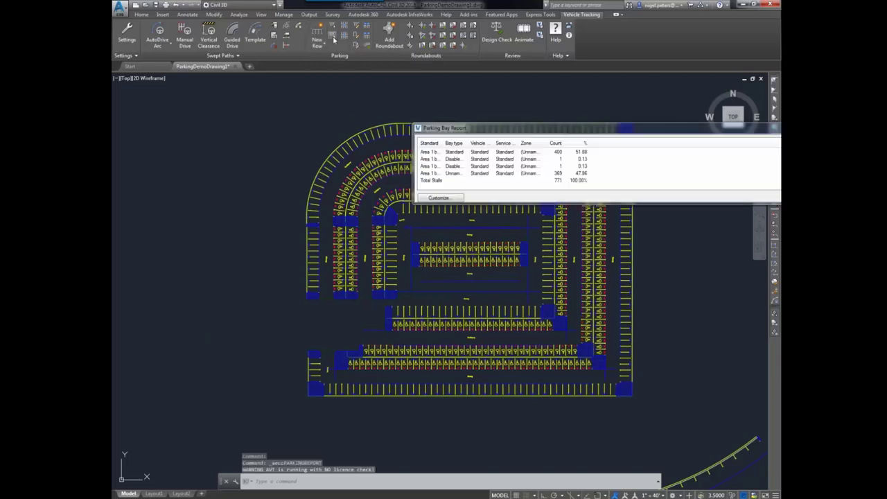
{"action": "left_click_drag", "start_coordinate": [565, 130], "coordinate": [329, 131]}
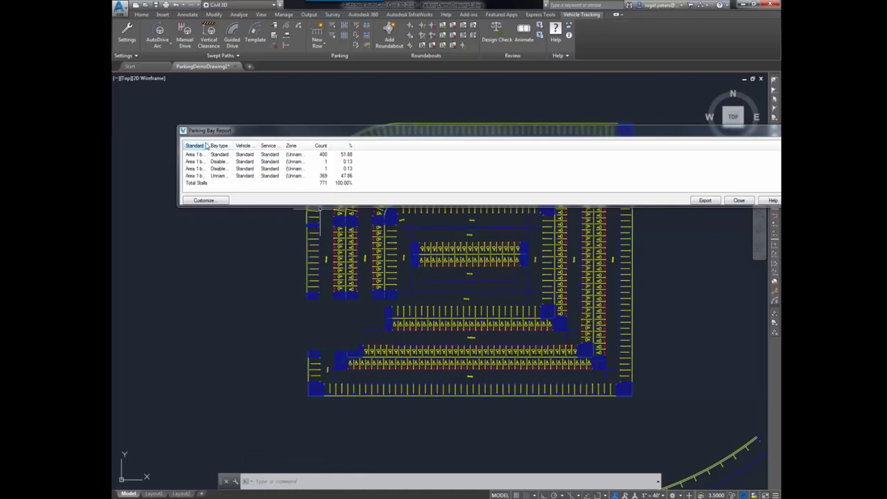
{"action": "left_click_drag", "start_coordinate": [208, 146], "coordinate": [284, 146]}
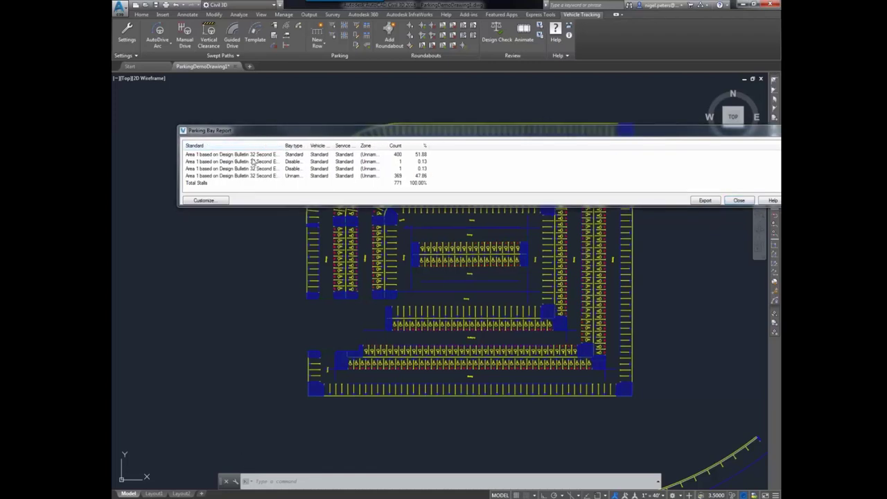
{"action": "left_click_drag", "start_coordinate": [309, 145], "coordinate": [384, 145]}
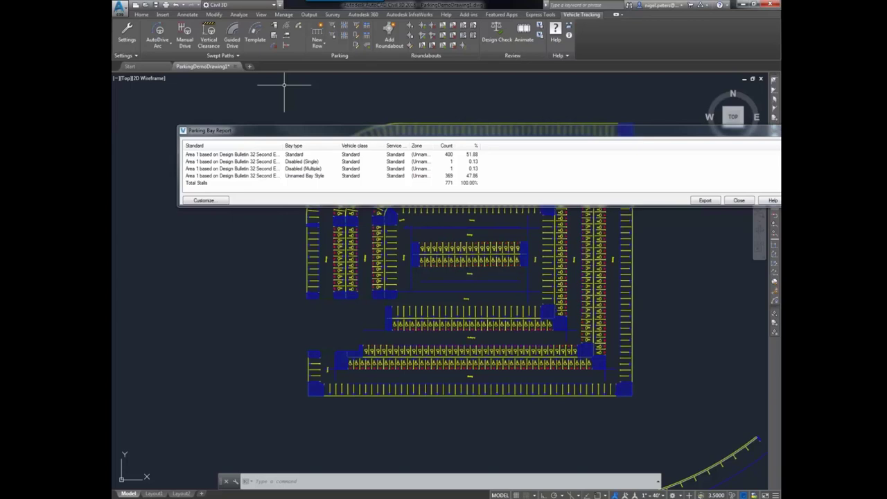
{"action": "left_click_drag", "start_coordinate": [289, 133], "coordinate": [192, 125]}
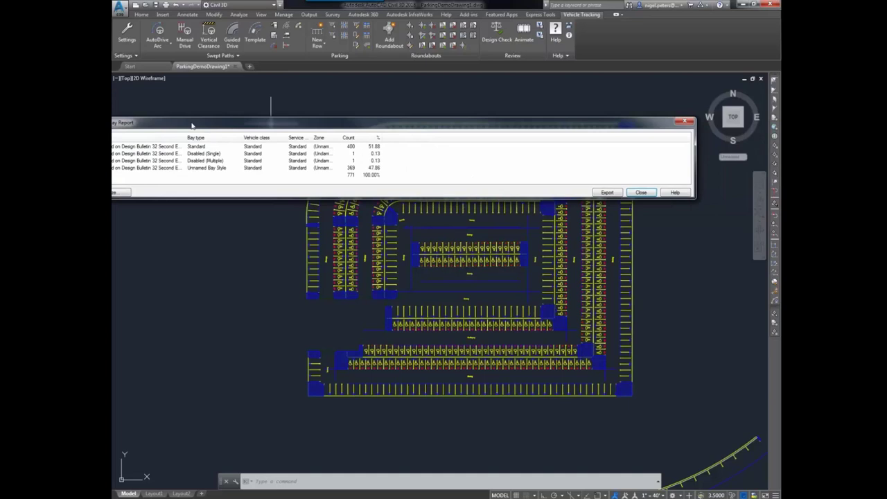
{"action": "left_click", "coordinate": [685, 121]}
Step: Draw a short double-sided parking row in two segments just below the lot's lower boundary
{"action": "left_click", "coordinate": [315, 33]}
{"action": "scroll", "coordinate": [370, 453], "scroll_direction": "up", "scroll_amount": 6}
{"action": "left_click", "coordinate": [350, 277]}
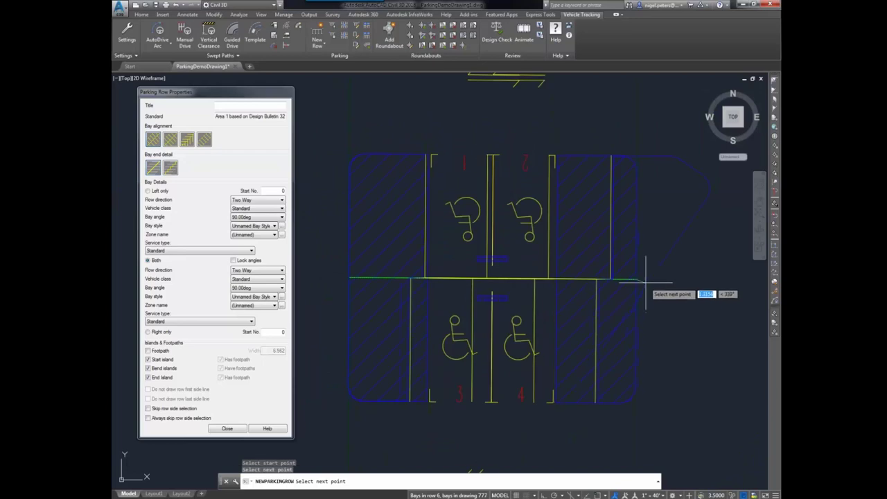
{"action": "left_click", "coordinate": [645, 284]}
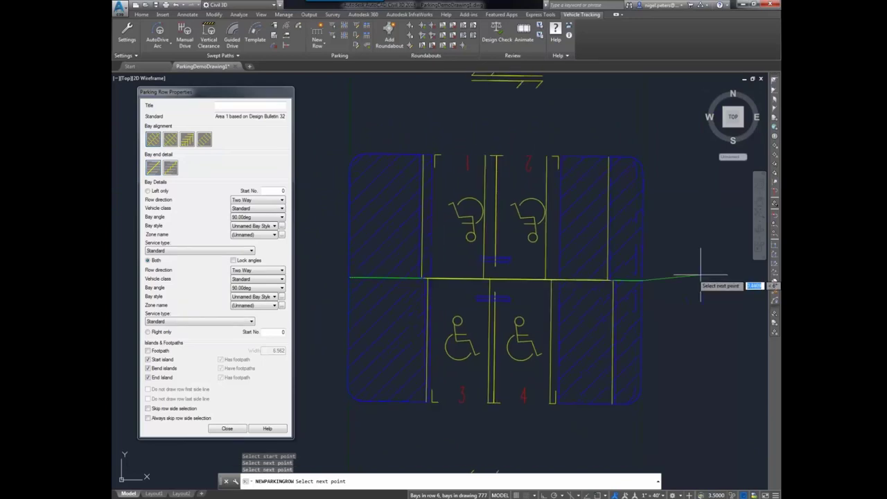
{"action": "scroll", "coordinate": [707, 279], "scroll_direction": "down", "scroll_amount": 5}
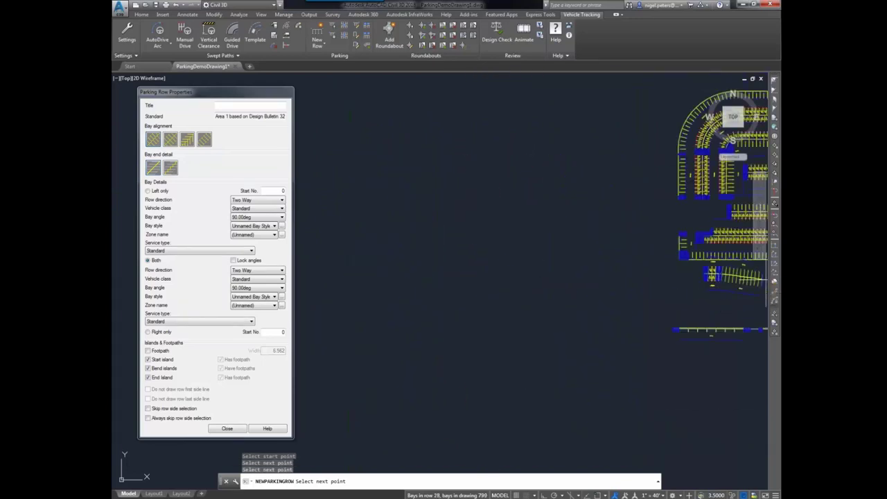
{"action": "scroll", "coordinate": [734, 281], "scroll_direction": "up", "scroll_amount": 5}
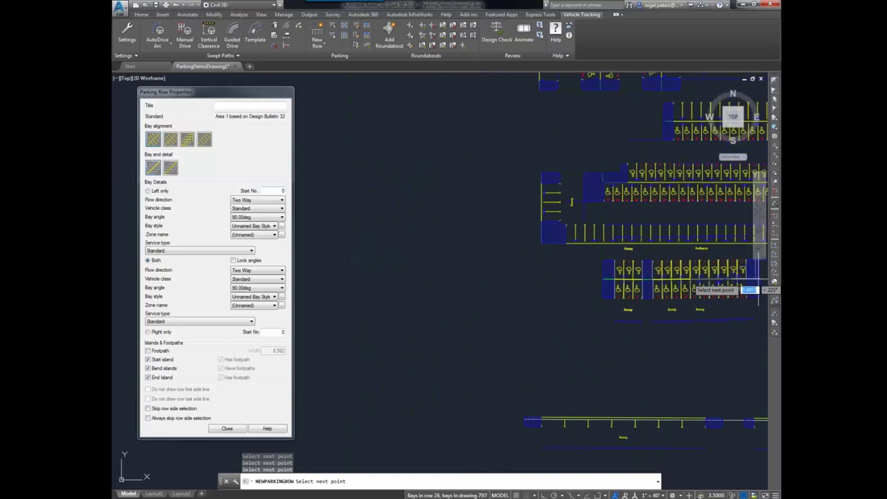
{"action": "key", "text": "Escape"}
{"action": "scroll", "coordinate": [677, 277], "scroll_direction": "up", "scroll_amount": 5}
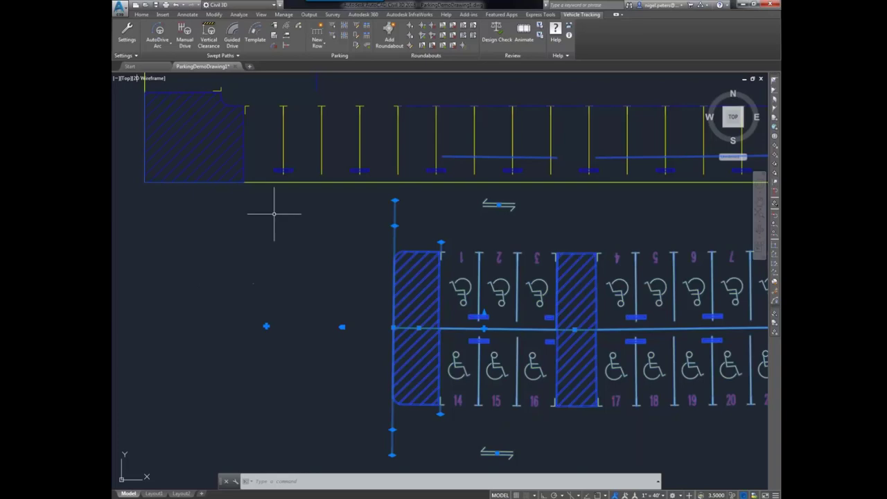
Step: Open the Area 1 based on Design Bulletin 32 Second Edition standard in the Pool library for editing
{"action": "scroll", "coordinate": [316, 281], "scroll_direction": "down", "scroll_amount": 8}
{"action": "scroll", "coordinate": [296, 269], "scroll_direction": "up", "scroll_amount": 2}
{"action": "scroll", "coordinate": [394, 214], "scroll_direction": "up", "scroll_amount": 2}
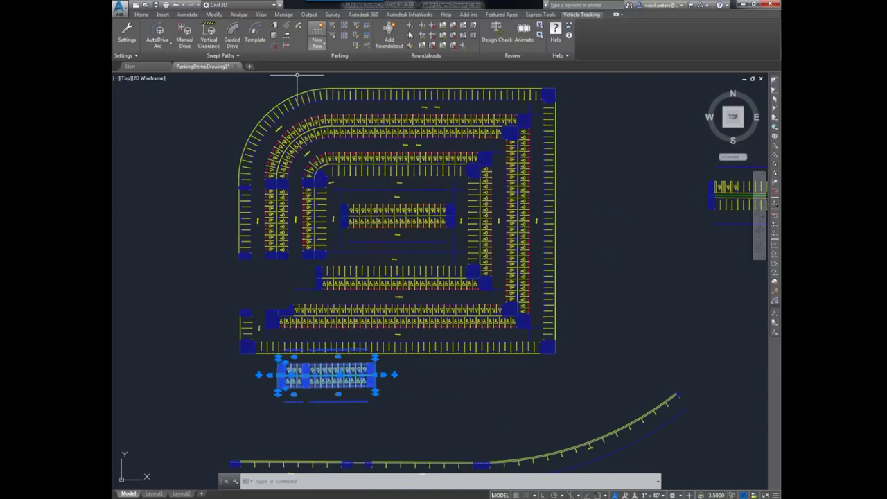
{"action": "left_click", "coordinate": [333, 27]}
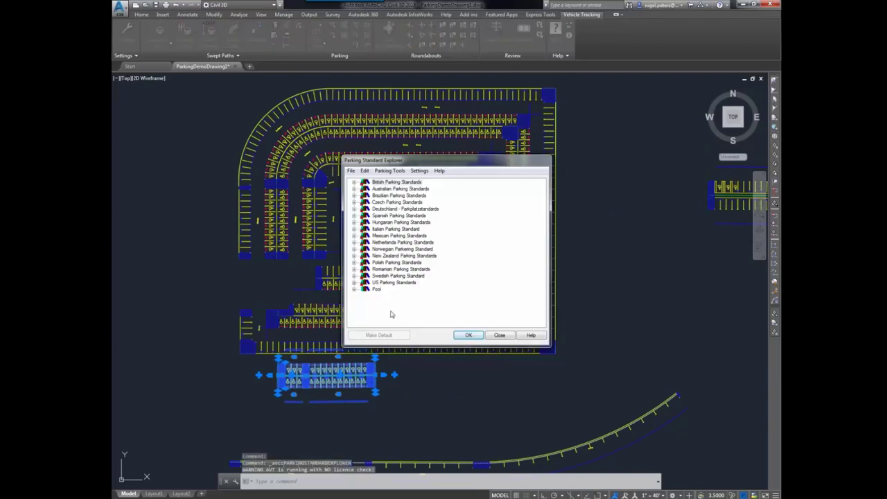
{"action": "left_click", "coordinate": [355, 290]}
{"action": "left_click", "coordinate": [411, 297]}
{"action": "right_click", "coordinate": [409, 297]}
{"action": "left_click", "coordinate": [428, 312]}
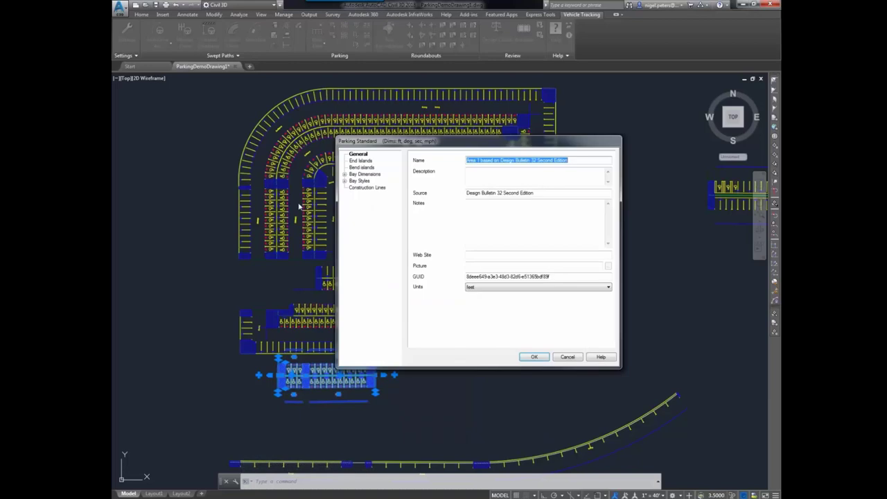
Step: Add a vehicle class named "odd width bay" to the standard's bay dimensions
{"action": "left_click", "coordinate": [345, 173]}
{"action": "left_click", "coordinate": [374, 193]}
{"action": "left_click", "coordinate": [374, 187]}
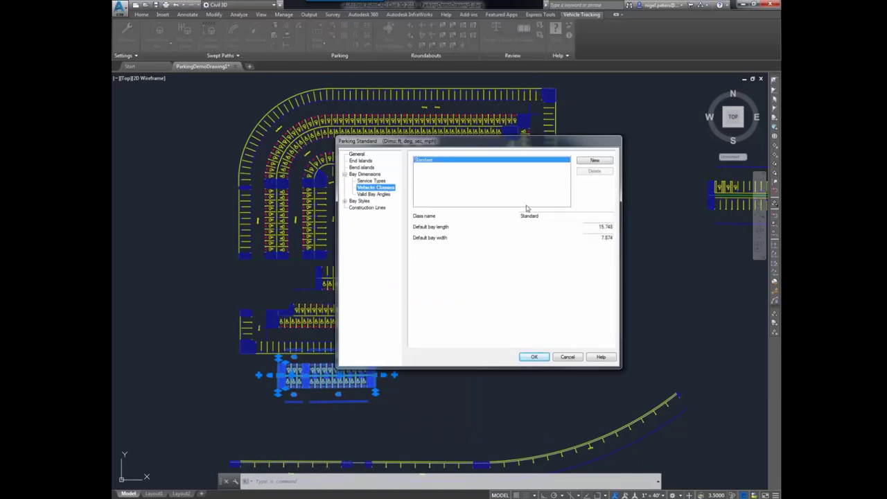
{"action": "left_click", "coordinate": [608, 163]}
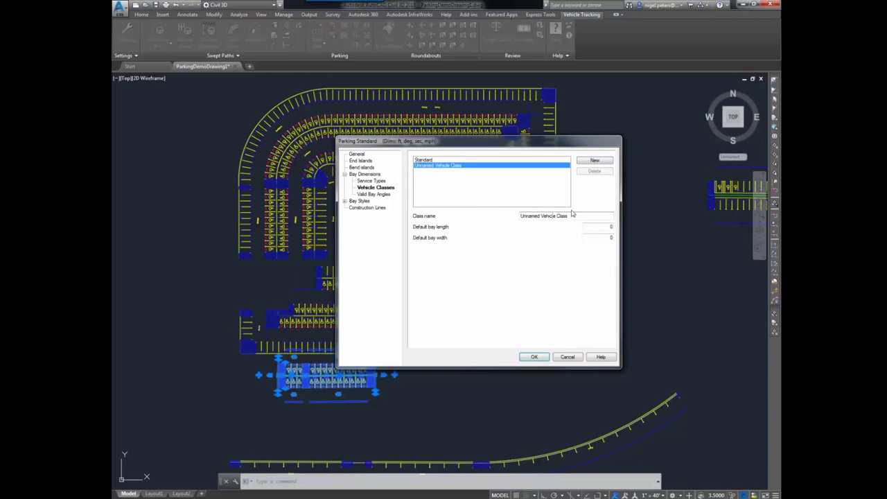
{"action": "left_click_drag", "start_coordinate": [573, 216], "coordinate": [501, 219]}
{"action": "type", "text": "specia"}
{"action": "key", "text": "BackSpace"}
{"action": "key", "text": "BackSpace"}
{"action": "key", "text": "BackSpace"}
{"action": "key", "text": "BackSpace"}
{"action": "key", "text": "BackSpace"}
{"action": "key", "text": "BackSpace"}
{"action": "key", "text": "BackSpace"}
{"action": "type", "text": "odd width bay"}
{"action": "key", "text": "Tab"}
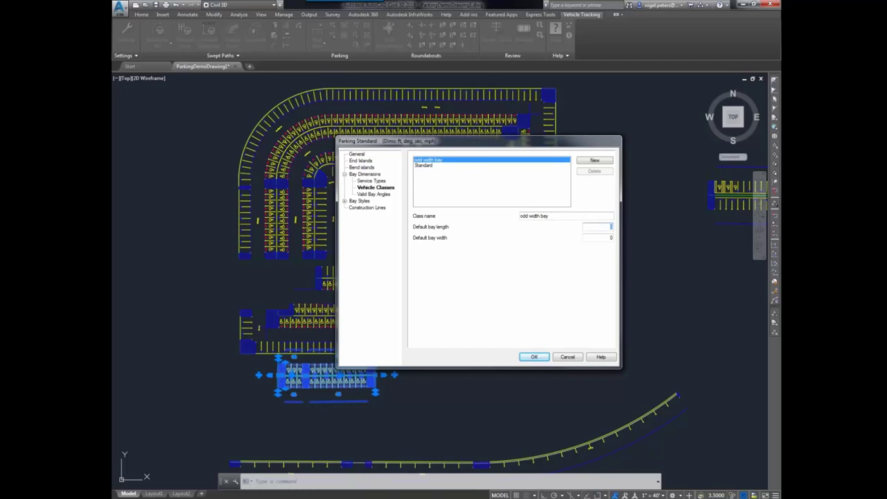
Step: Set the odd width bay class's default bay length to 10 ft and default bay width to 9.5 ft
{"action": "type", "text": "10"}
{"action": "key", "text": "Tab"}
{"action": "type", "text": "10"}
{"action": "left_click_drag", "start_coordinate": [602, 238], "coordinate": [623, 238]}
{"action": "type", "text": "9.5"}
{"action": "double_click", "coordinate": [610, 226]}
{"action": "type", "text": "12"}
Step: Override the 60° bay depth of the odd width bay class with 13.5 in the bay dimensions table
{"action": "left_click", "coordinate": [366, 174]}
{"action": "left_click", "coordinate": [452, 208]}
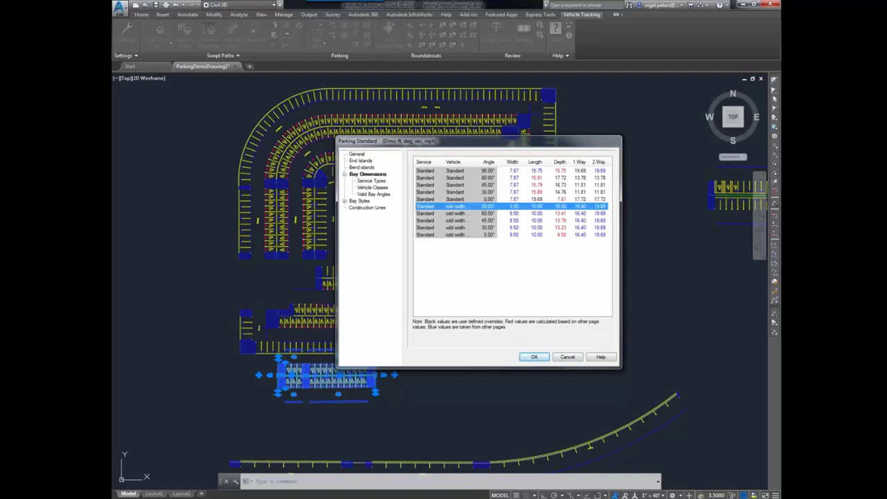
{"action": "left_click", "coordinate": [560, 214]}
{"action": "double_click", "coordinate": [549, 214]}
{"action": "type", "text": "13.5"}
{"action": "key", "text": "Return"}
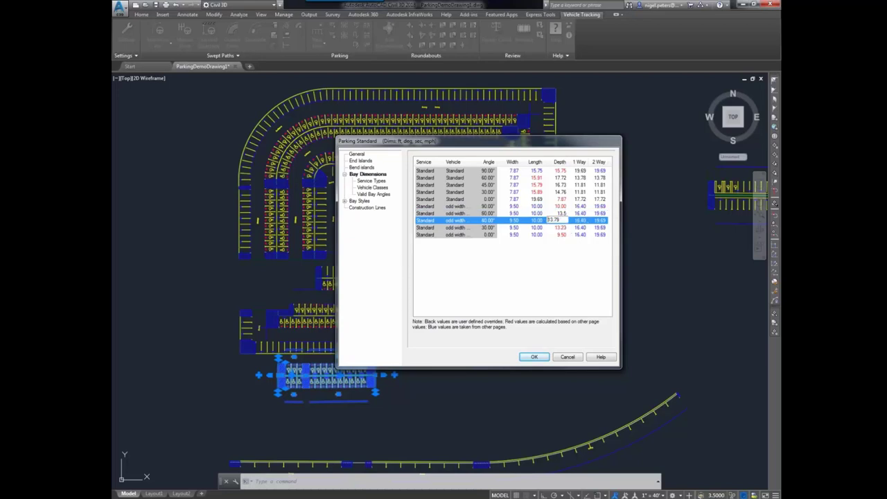
Step: Override the odd width bay depths with 13.8 at 45° and 13 at 30°, and save the standard
{"action": "type", "text": "13.7"}
{"action": "key", "text": "BackSpace"}
{"action": "key", "text": "BackSpace"}
{"action": "key", "text": "BackSpace"}
{"action": "key", "text": "Return"}
{"action": "double_click", "coordinate": [563, 226]}
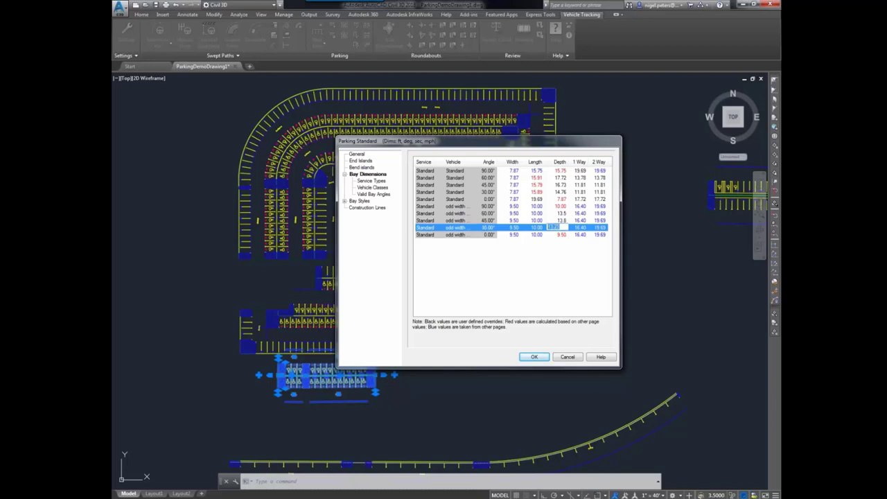
{"action": "type", "text": "13"}
{"action": "left_click", "coordinate": [549, 272]}
{"action": "left_click", "coordinate": [534, 357]}
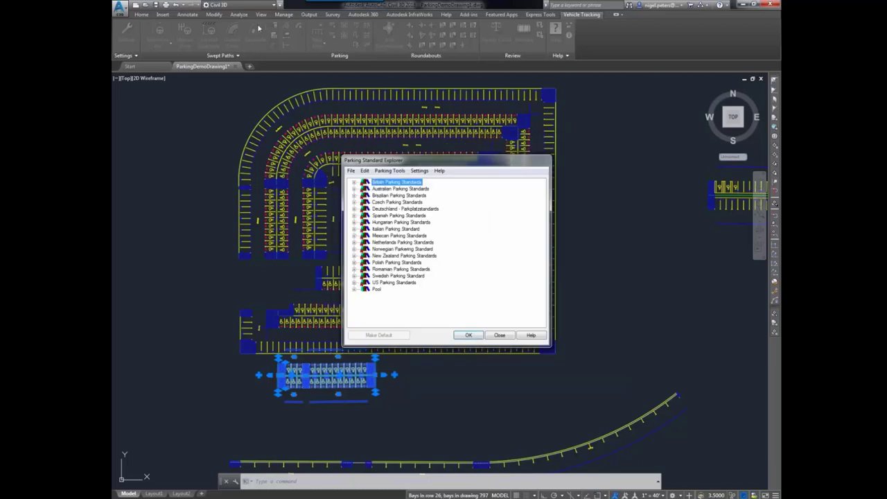
{"action": "left_click", "coordinate": [510, 337]}
Step: Draw a straight double-sided parking row with the odd width bay vehicle class below the lot's lower right corner
{"action": "left_click", "coordinate": [318, 34]}
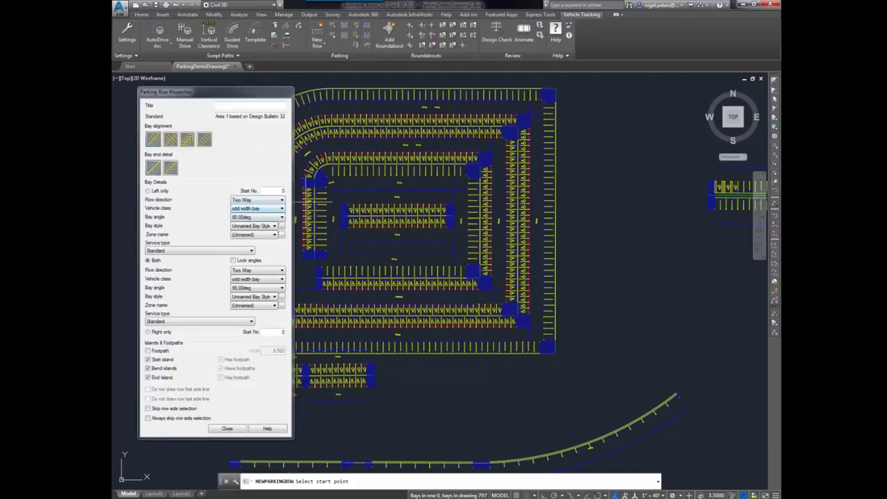
{"action": "left_click", "coordinate": [428, 400]}
{"action": "left_click", "coordinate": [594, 400]}
{"action": "key", "text": "Escape"}
{"action": "scroll", "coordinate": [522, 410], "scroll_direction": "up", "scroll_amount": 5}
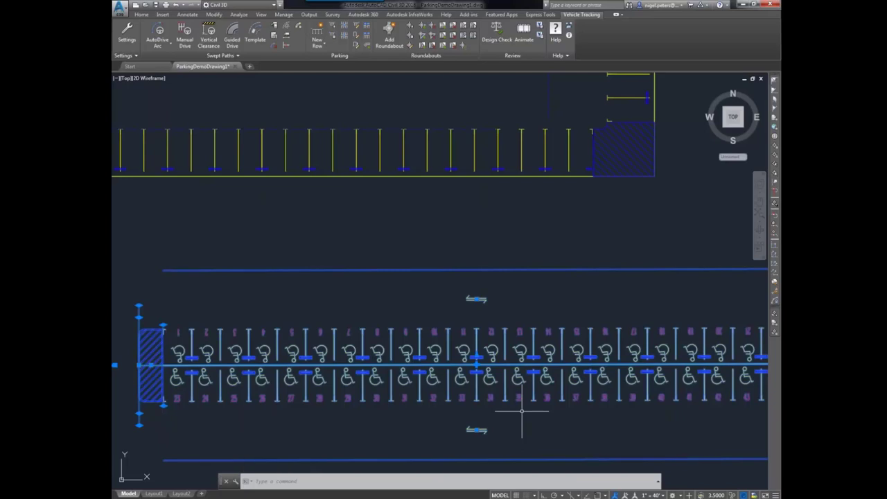
Step: Rename the Pool parking standard library to "Erics standard"
{"action": "left_click", "coordinate": [319, 30]}
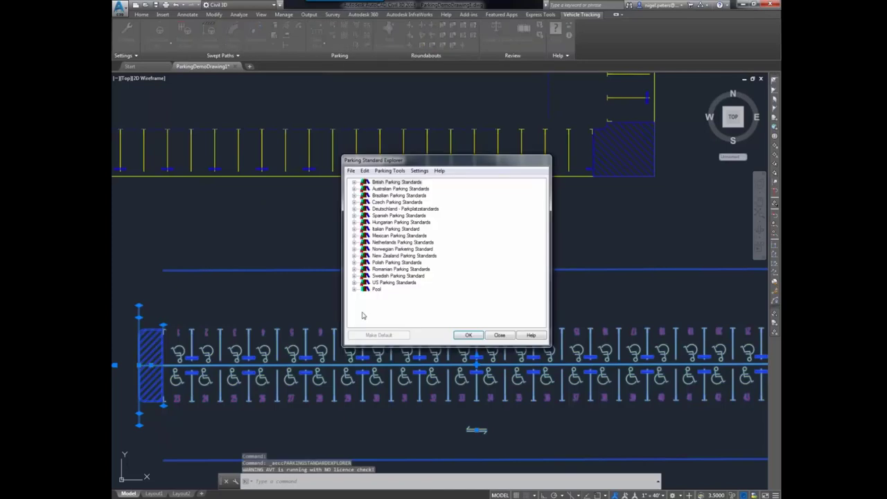
{"action": "right_click", "coordinate": [376, 290]}
{"action": "left_click", "coordinate": [396, 308]}
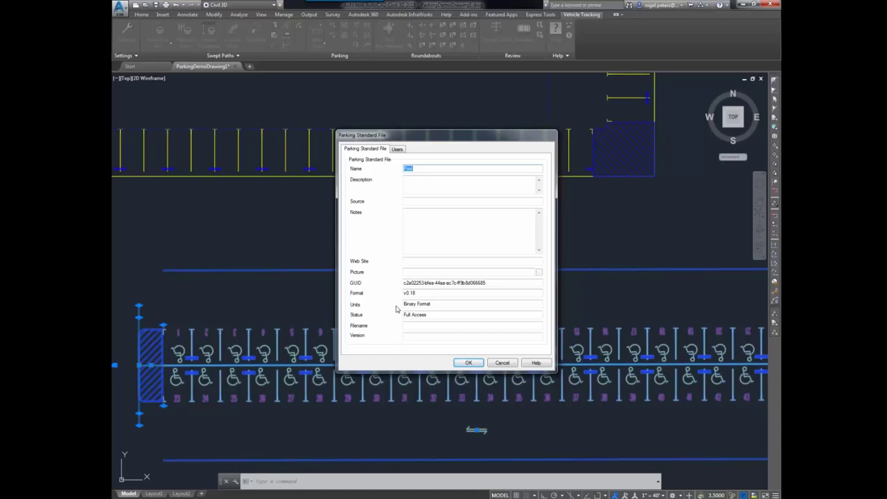
{"action": "type", "text": "Erics standard"}
{"action": "key", "text": "Tab"}
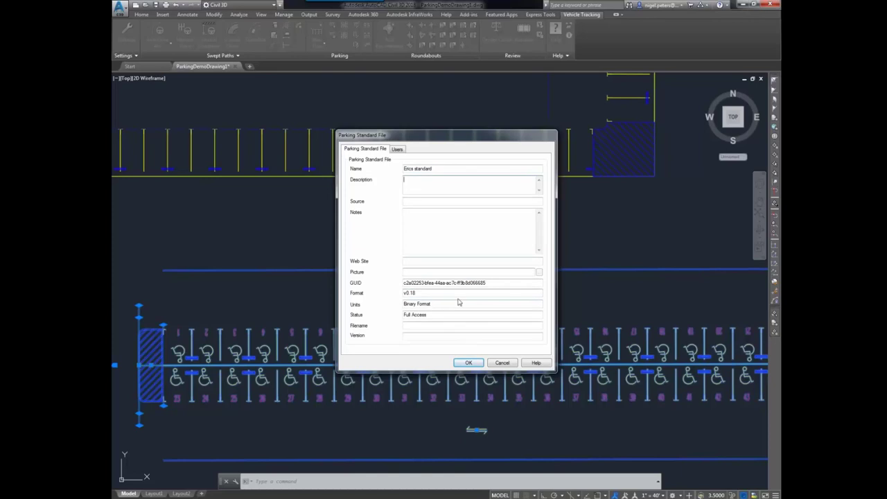
{"action": "left_click", "coordinate": [468, 361]}
Step: Save the Erics standard library as the parking standard file "fred" in the My Vehicle Tracking Data library folder, keeping its current name
{"action": "left_click", "coordinate": [384, 290]}
{"action": "right_click", "coordinate": [383, 289]}
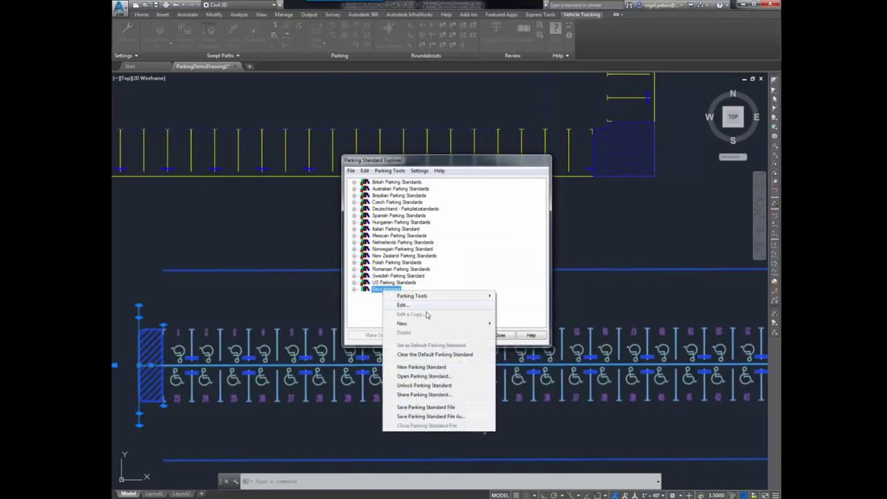
{"action": "left_click", "coordinate": [450, 416]}
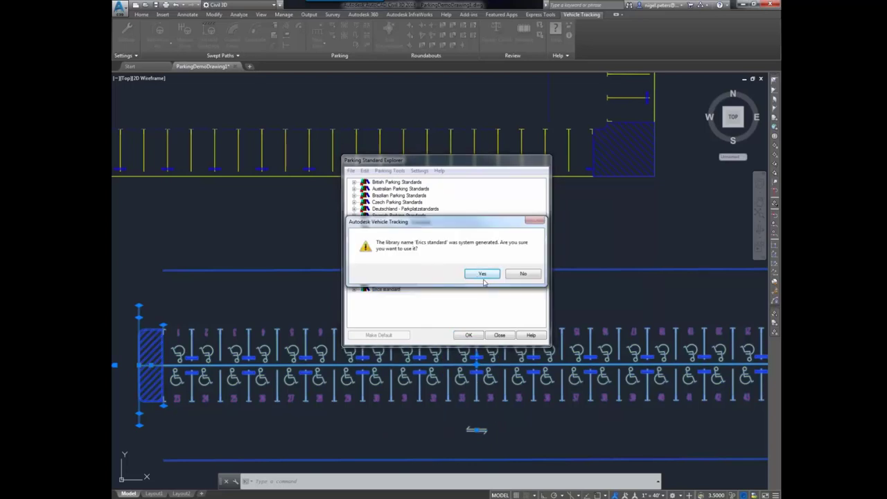
{"action": "left_click", "coordinate": [483, 275]}
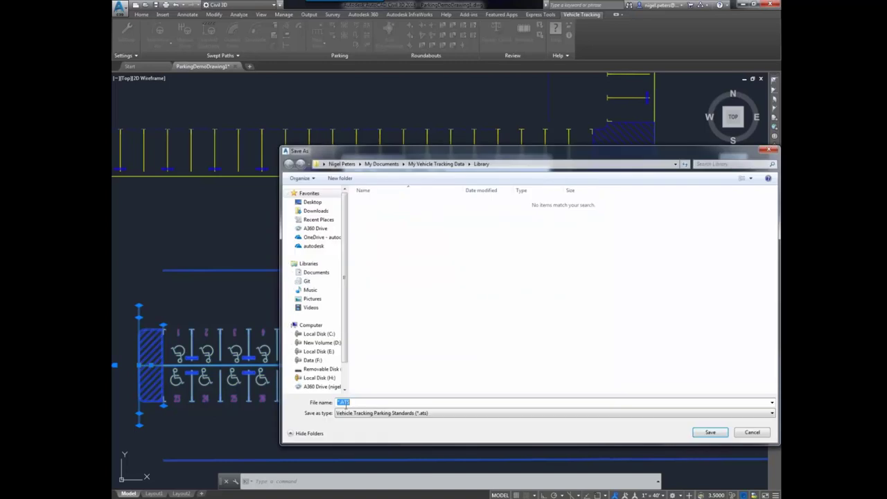
{"action": "type", "text": "feATS"}
{"action": "key", "text": "BackSpace"}
{"action": "key", "text": "BackSpace"}
{"action": "type", "text": "fred."}
{"action": "left_click", "coordinate": [711, 432]}
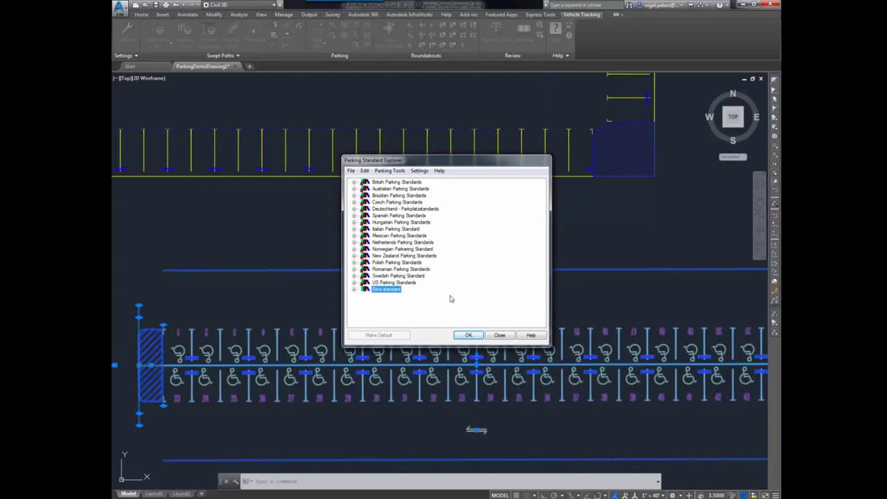
{"action": "left_click", "coordinate": [498, 336]}
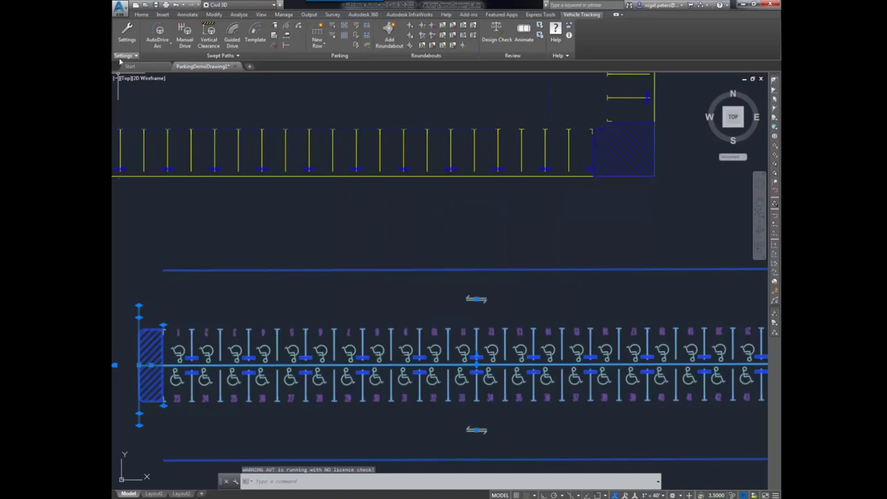
Step: Review the data and settings directories in the system settings, including the choice of a shared data directory
{"action": "scroll", "coordinate": [277, 280], "scroll_direction": "up", "scroll_amount": 4}
{"action": "left_click", "coordinate": [127, 31]}
{"action": "left_click", "coordinate": [500, 347]}
{"action": "left_click", "coordinate": [127, 57]}
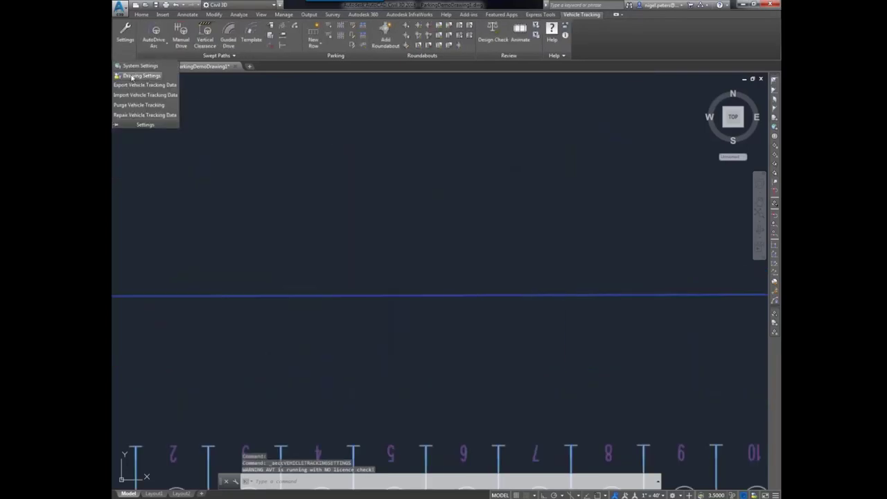
{"action": "left_click", "coordinate": [142, 64]}
{"action": "left_click", "coordinate": [362, 170]}
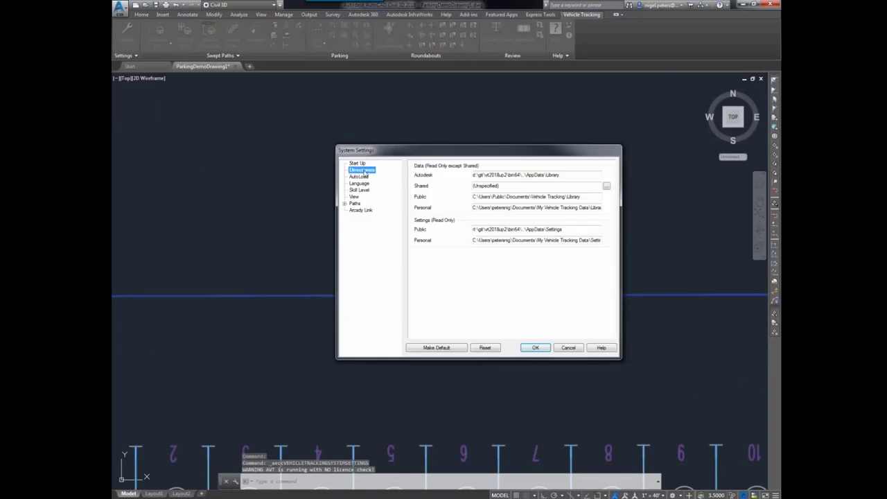
{"action": "left_click", "coordinate": [607, 185]}
{"action": "left_click", "coordinate": [539, 185]}
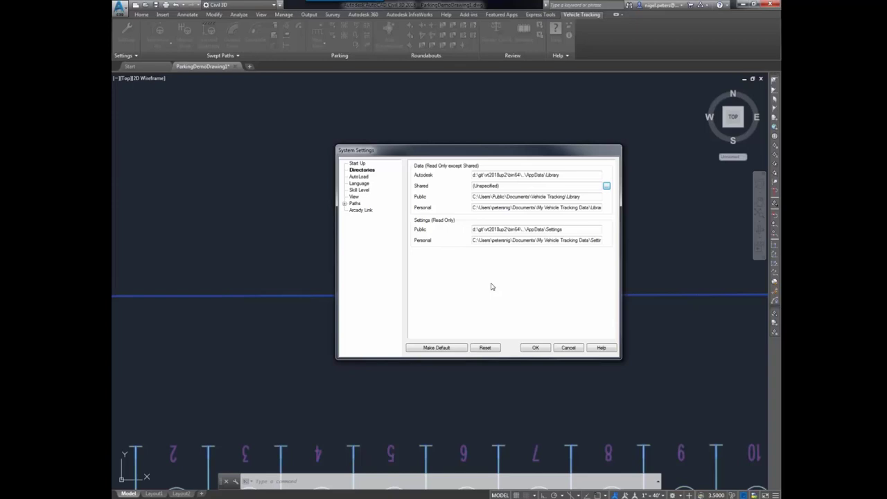
Step: Try excluding the Swedish, Spanish, Romanian, Polish, New Zealand and Mexican parking standards from automatic loading
{"action": "left_click", "coordinate": [358, 177]}
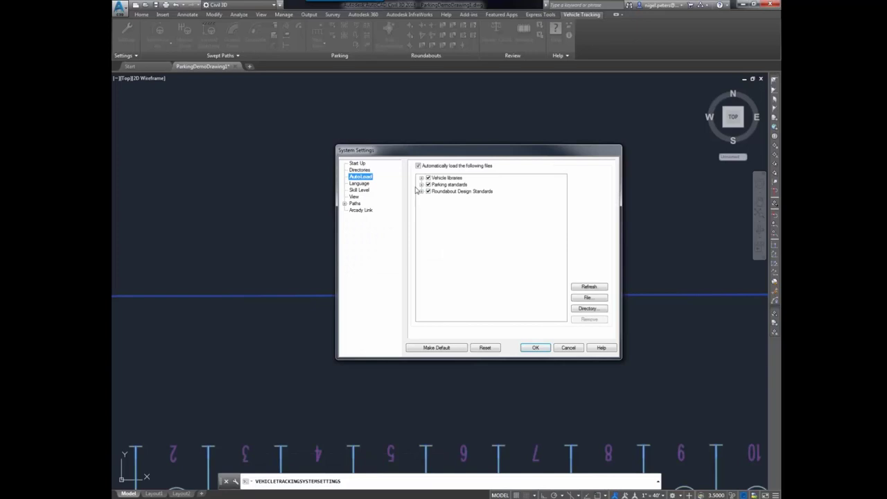
{"action": "left_click", "coordinate": [422, 184]}
{"action": "left_click", "coordinate": [429, 198]}
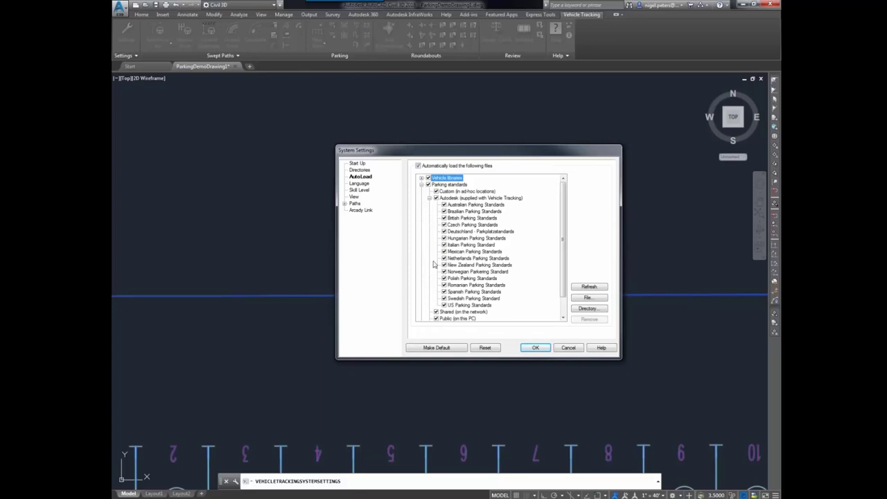
{"action": "left_click", "coordinate": [444, 298]}
{"action": "left_click", "coordinate": [444, 291]}
{"action": "left_click", "coordinate": [444, 284]}
{"action": "left_click", "coordinate": [444, 278]}
{"action": "left_click", "coordinate": [444, 265]}
{"action": "left_click", "coordinate": [444, 251]}
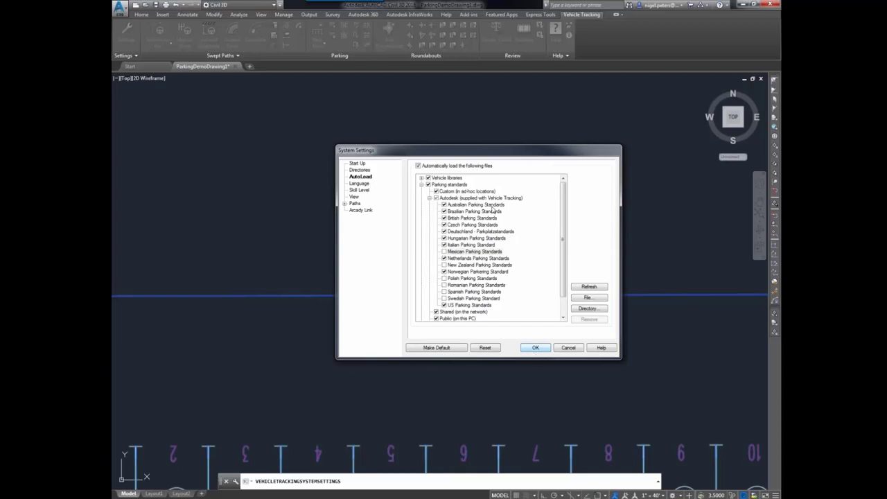
{"action": "left_click", "coordinate": [571, 354]}
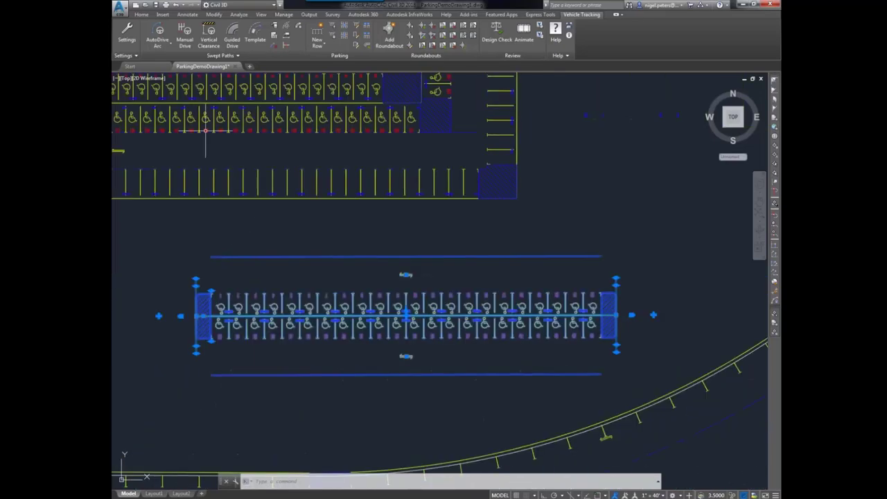
Step: Try starting an AutoDrive Arc swept path by positioning a vehicle near the lot's lower right corner
{"action": "left_click", "coordinate": [157, 35]}
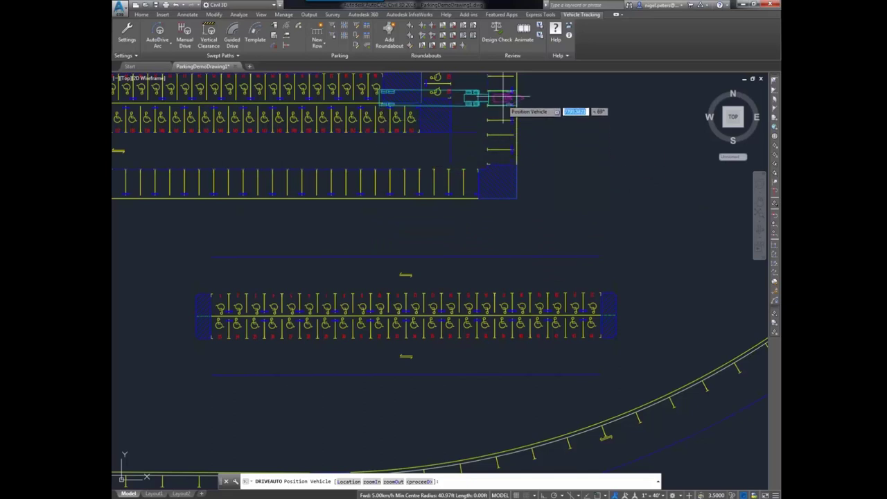
{"action": "key", "text": "Escape"}
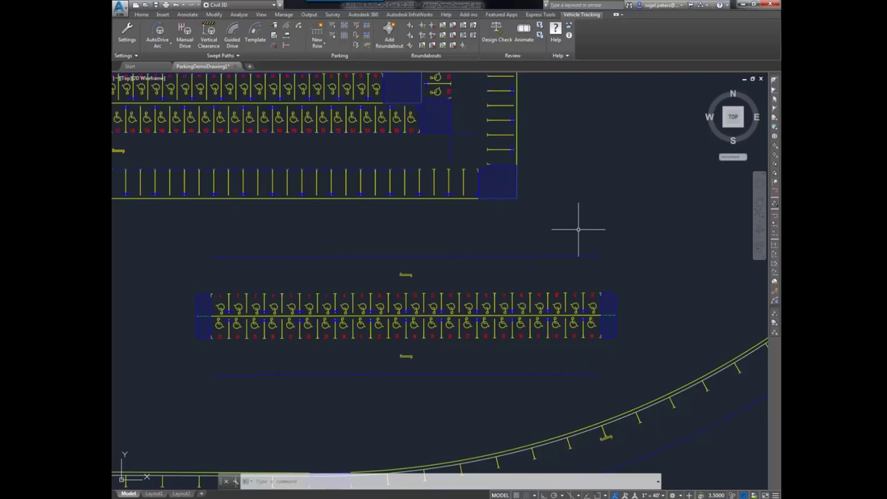
Step: Examine the contents of the second Erics standard library in the Parking Standard Explorer
{"action": "left_click", "coordinate": [332, 25]}
{"action": "double_click", "coordinate": [361, 297]}
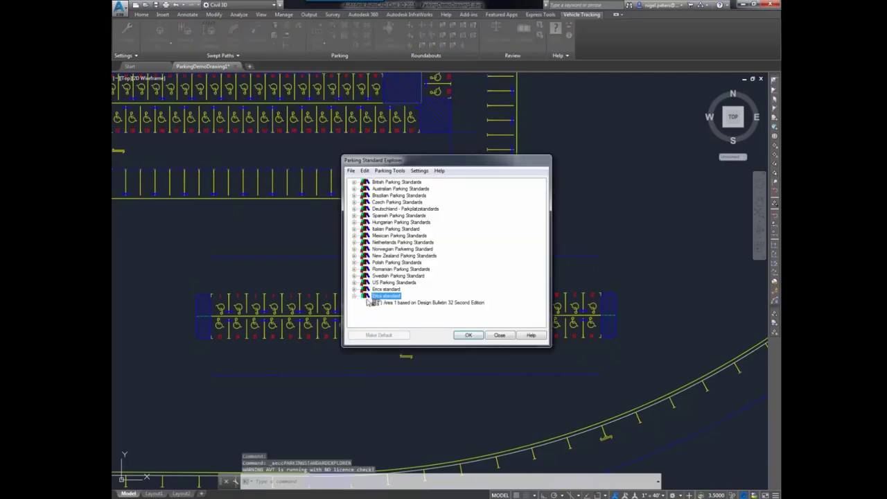
Step: Create a new unnamed group under the second Erics standard
{"action": "right_click", "coordinate": [392, 298]}
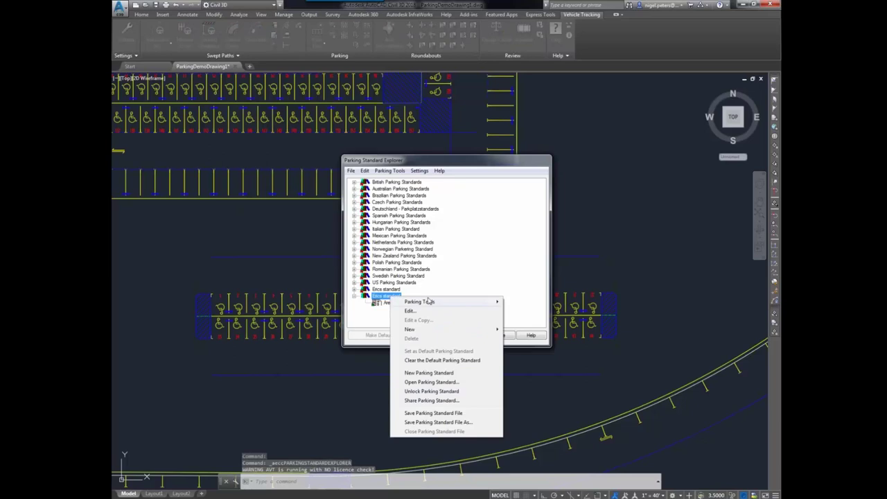
{"action": "mouse_move", "coordinate": [415, 329]}
{"action": "left_click", "coordinate": [527, 338]}
{"action": "left_click", "coordinate": [466, 336]}
Step: Place a copy of Area 1 based on Design Bulletin 32 Second Edition in the unnamed group and accept the parking standards
{"action": "left_click", "coordinate": [355, 296]}
{"action": "left_click", "coordinate": [393, 310]}
{"action": "mouse_move", "coordinate": [391, 312]}
{"action": "left_mouse_down"}
{"action": "mouse_move", "coordinate": [419, 313]}
{"action": "mouse_move", "coordinate": [386, 311]}
{"action": "left_mouse_up"}
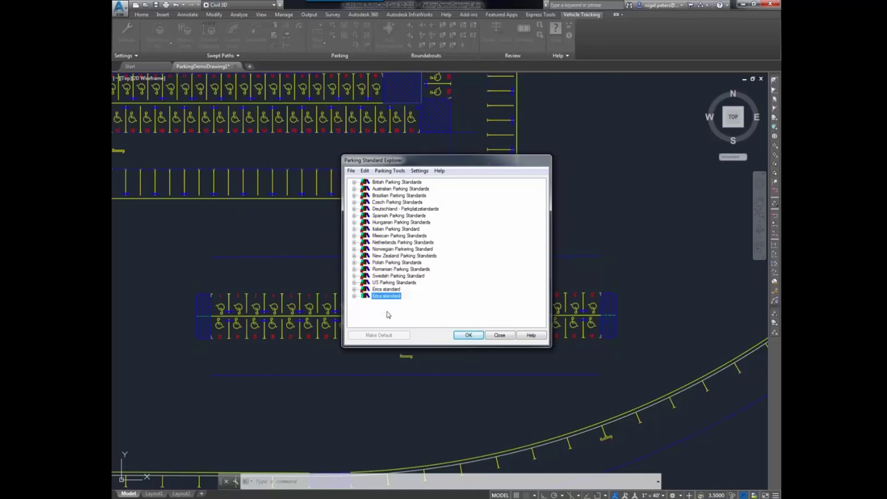
{"action": "left_click", "coordinate": [354, 296]}
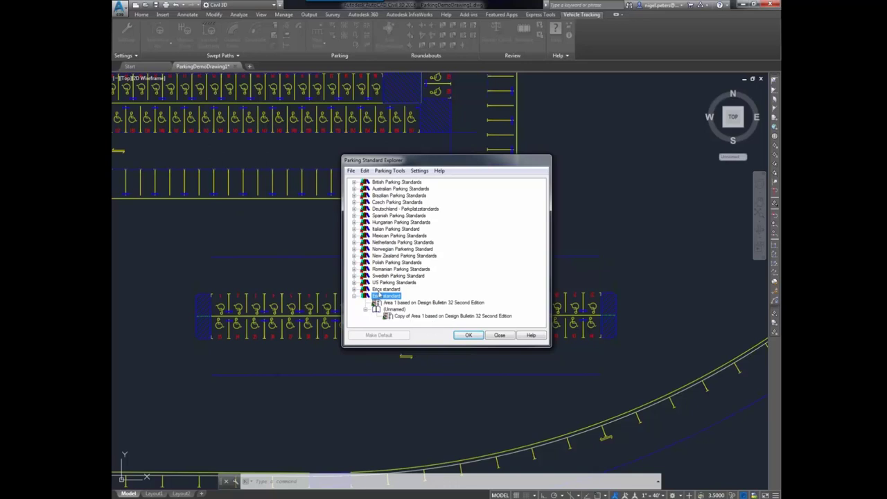
{"action": "left_click", "coordinate": [354, 283]}
{"action": "left_click", "coordinate": [354, 282]}
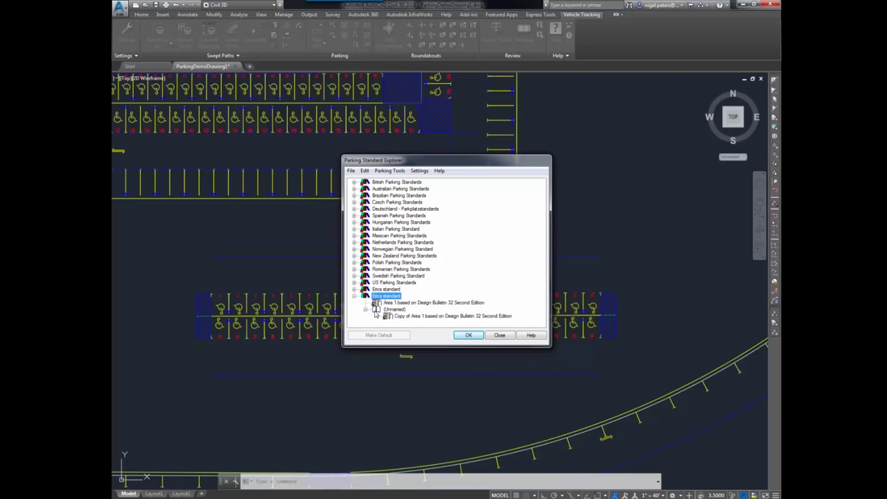
{"action": "left_click", "coordinate": [469, 335]}
Step: Skew the upper and lower halves of the disabled double row's hatched end outward at separate angles
{"action": "scroll", "coordinate": [266, 206], "scroll_direction": "up", "scroll_amount": 5}
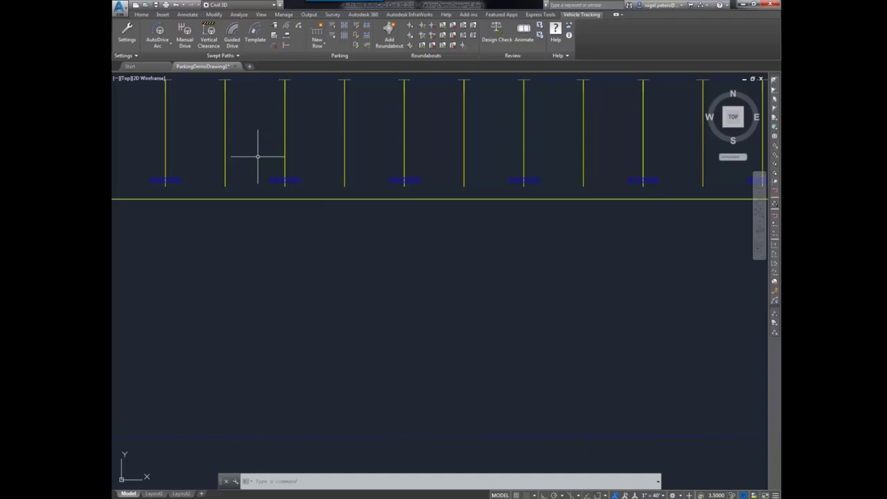
{"action": "scroll", "coordinate": [242, 153], "scroll_direction": "down", "scroll_amount": 3}
{"action": "scroll", "coordinate": [409, 170], "scroll_direction": "up", "scroll_amount": 2}
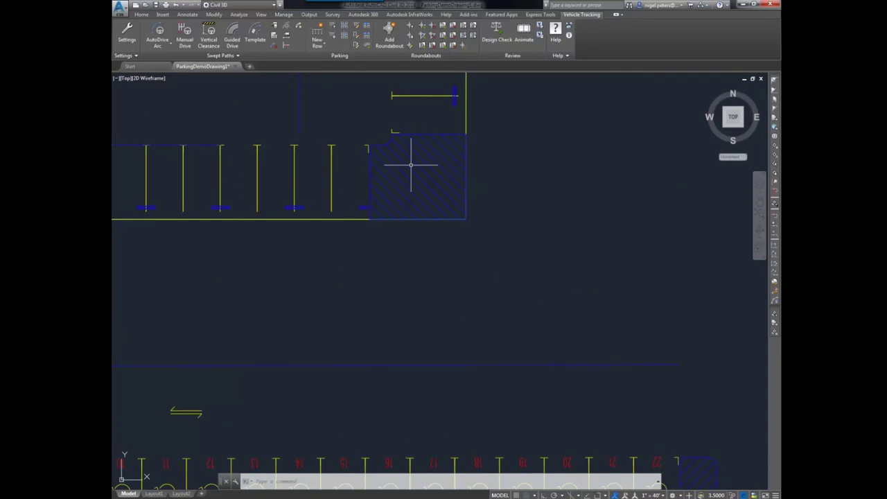
{"action": "scroll", "coordinate": [604, 247], "scroll_direction": "down", "scroll_amount": 2}
{"action": "scroll", "coordinate": [639, 311], "scroll_direction": "up", "scroll_amount": 2}
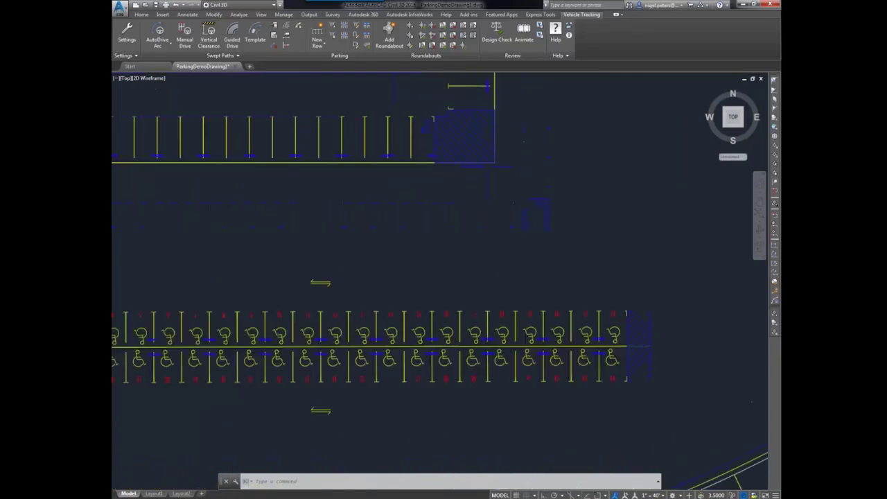
{"action": "left_click", "coordinate": [652, 255]}
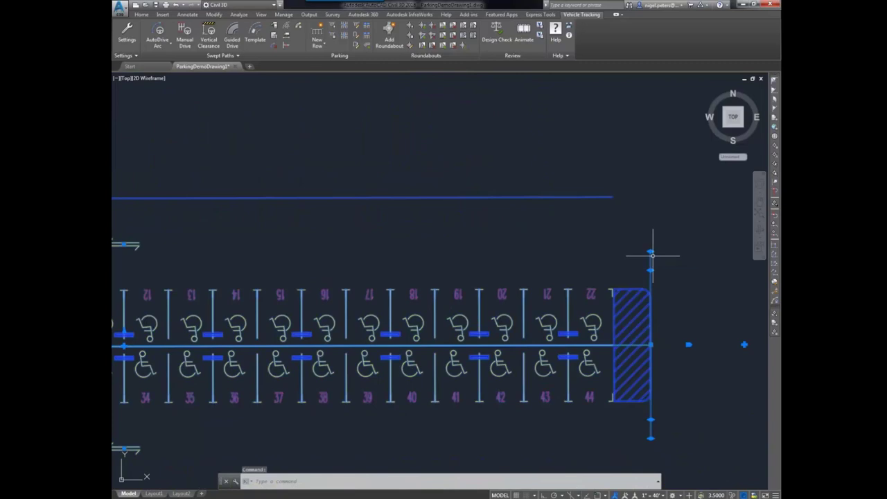
{"action": "left_click", "coordinate": [650, 251]}
{"action": "left_click", "coordinate": [702, 252]}
{"action": "left_click", "coordinate": [614, 438]}
{"action": "left_click", "coordinate": [616, 437]}
{"action": "left_click", "coordinate": [664, 436]}
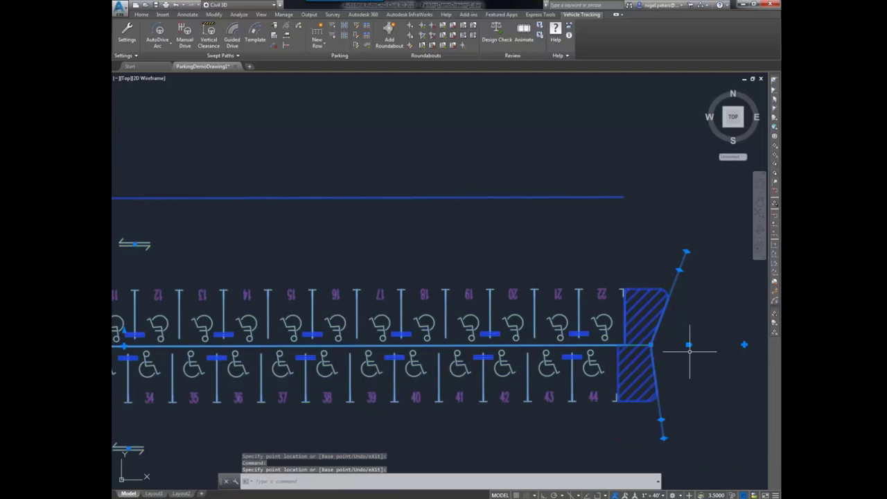
Step: Swing both halves of the double row's end together into one straight, almost perpendicular line and inspect the hatched end area
{"action": "left_click", "coordinate": [679, 270]}
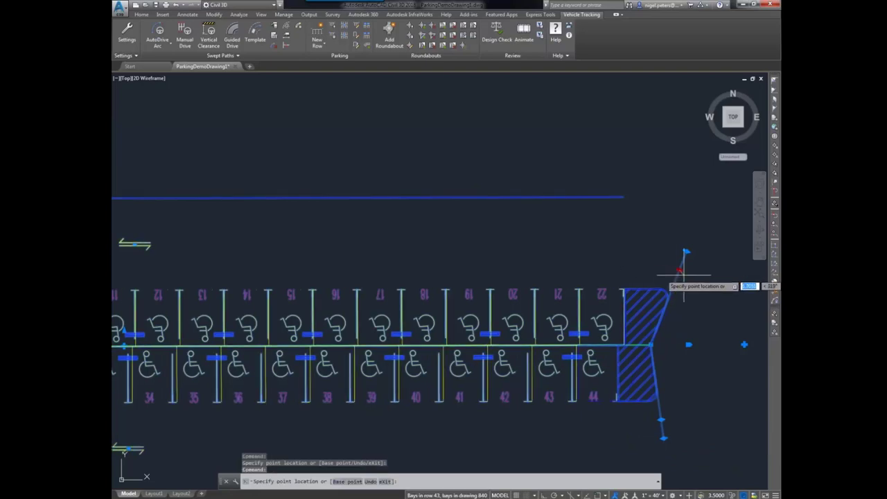
{"action": "left_click", "coordinate": [653, 264]}
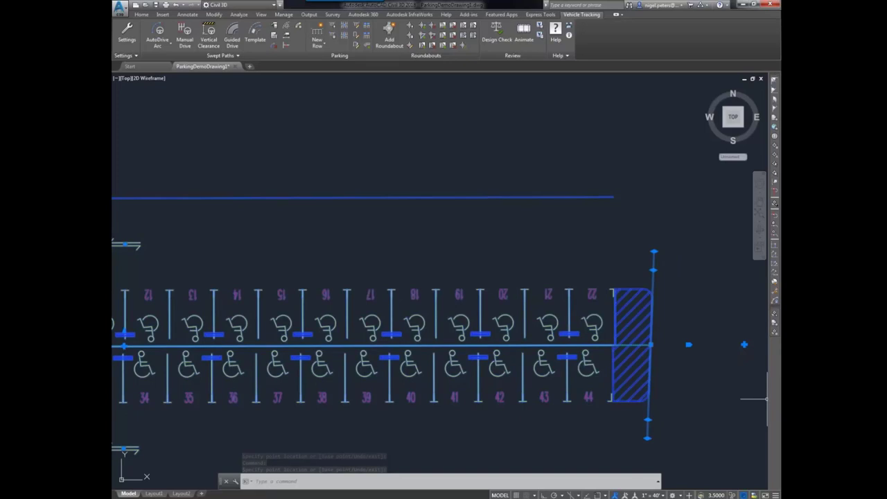
{"action": "scroll", "coordinate": [615, 345], "scroll_direction": "up", "scroll_amount": 8}
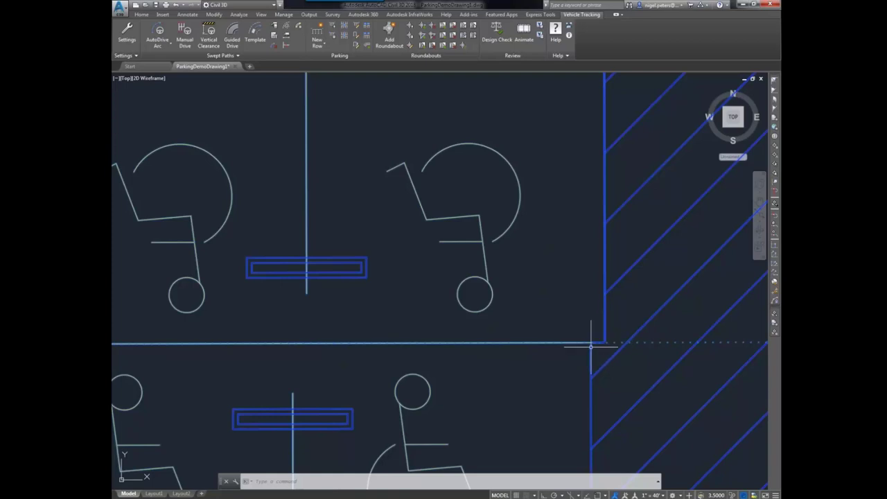
{"action": "scroll", "coordinate": [629, 341], "scroll_direction": "down", "scroll_amount": 4}
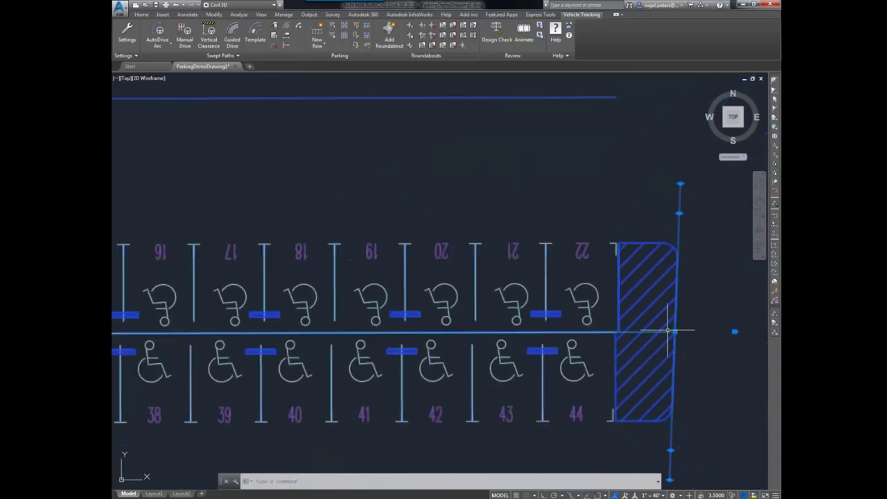